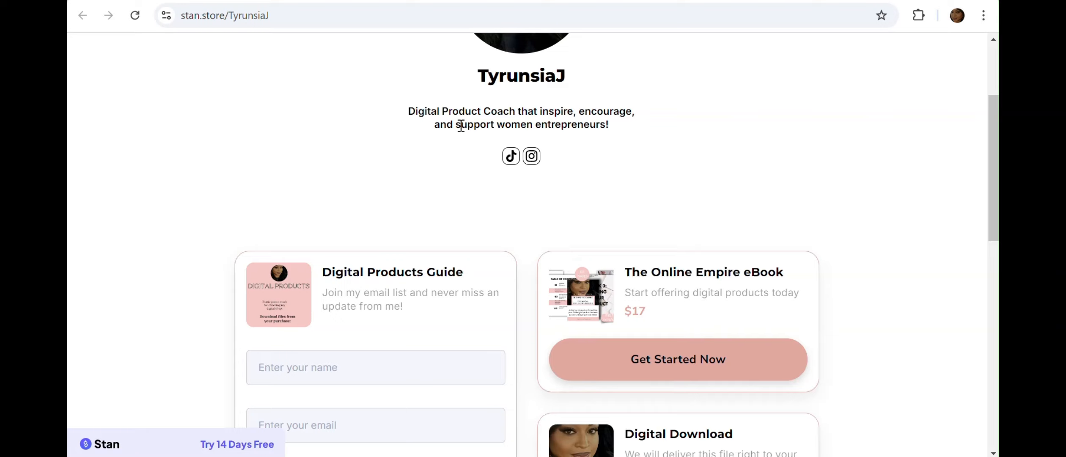
Look over the store page, then open the freebie digital products link page PDF from the DIGITAL PRODUCTS folder and review it
{"action": "scroll", "coordinate": [460, 127], "scroll_direction": "down", "scroll_amount": 15}
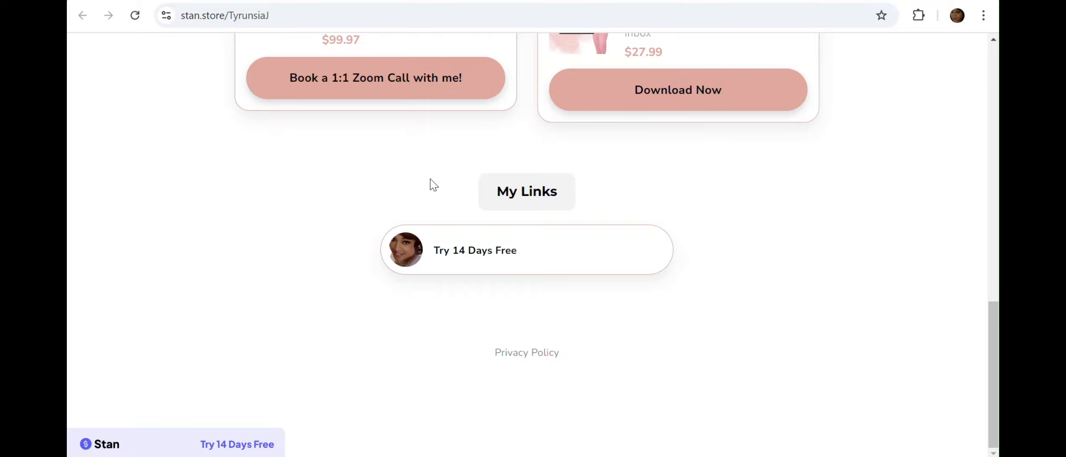
{"action": "scroll", "coordinate": [432, 185], "scroll_direction": "up", "scroll_amount": 15}
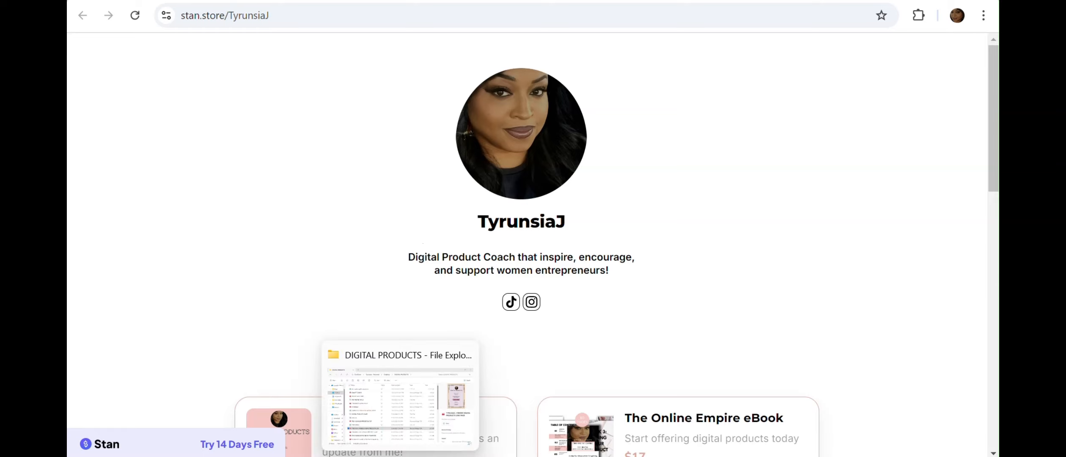
{"action": "left_click", "coordinate": [391, 449]}
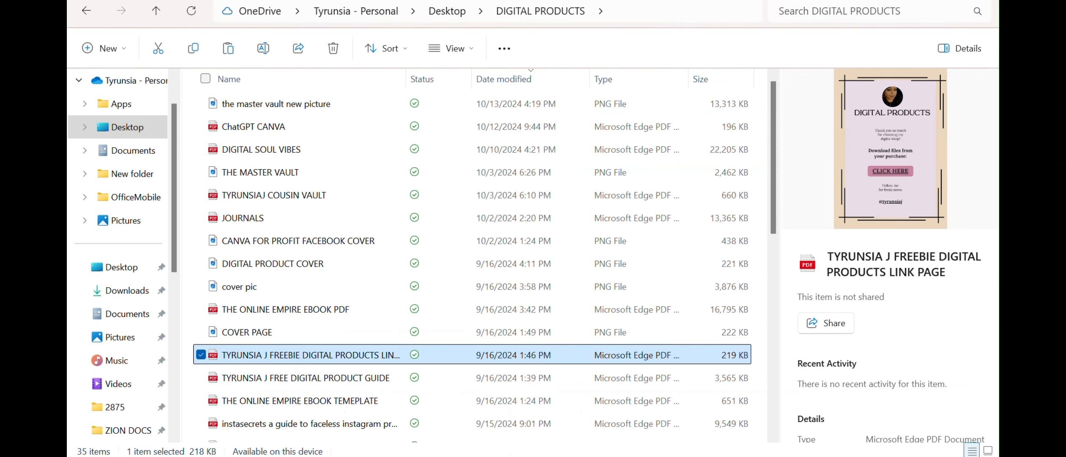
{"action": "double_click", "coordinate": [351, 354]}
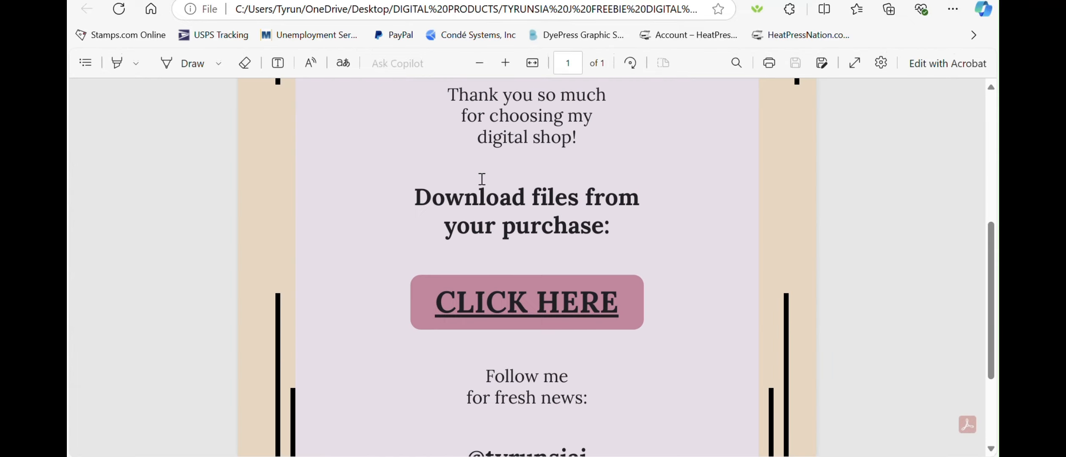
{"action": "scroll", "coordinate": [472, 232], "scroll_direction": "down", "scroll_amount": 3}
{"action": "scroll", "coordinate": [461, 245], "scroll_direction": "up", "scroll_amount": 9}
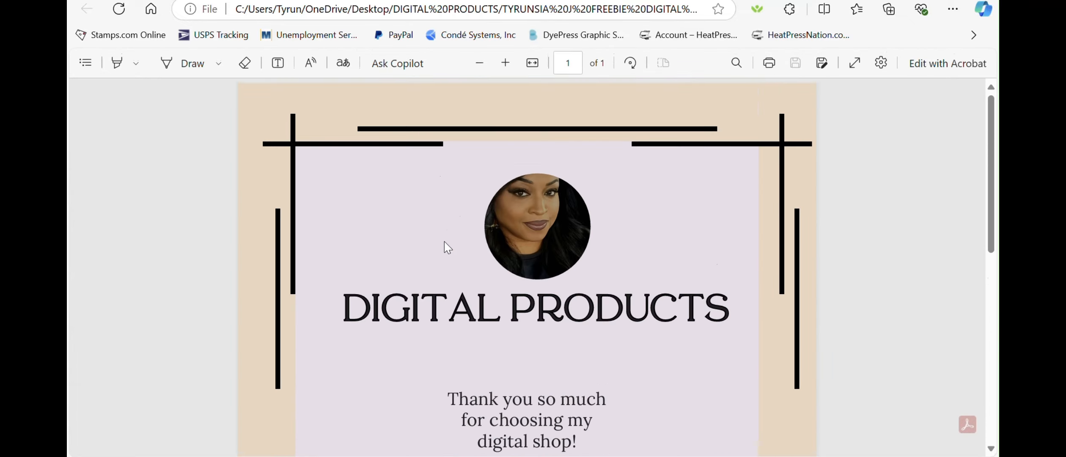
{"action": "scroll", "coordinate": [444, 243], "scroll_direction": "down", "scroll_amount": 5}
{"action": "scroll", "coordinate": [443, 246], "scroll_direction": "down", "scroll_amount": 3}
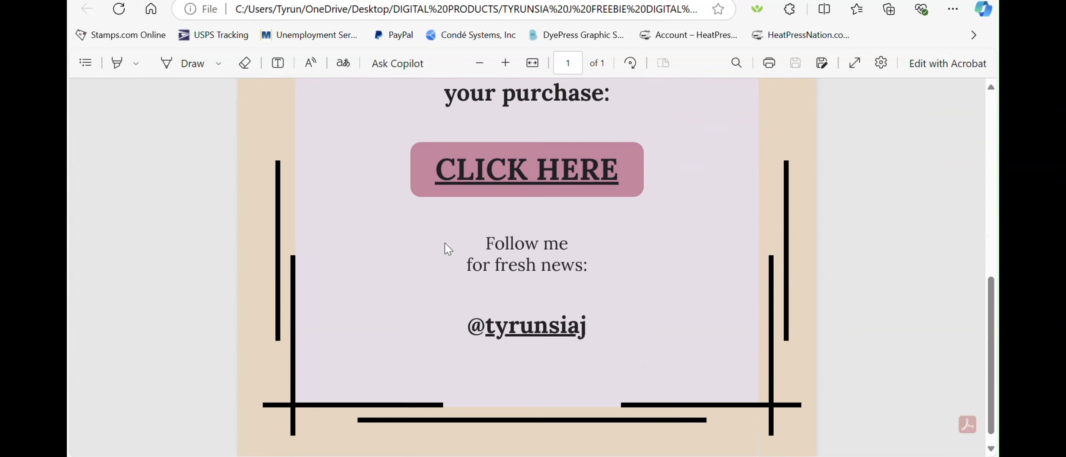
Follow the PDF's CLICK HERE link and open the shared template for editing in the Canva desktop app
{"action": "left_click", "coordinate": [498, 180]}
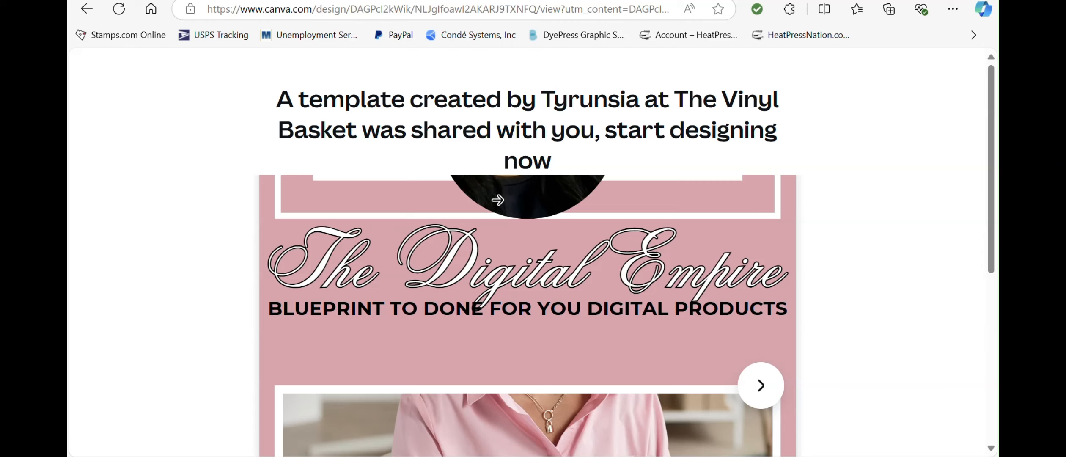
{"action": "scroll", "coordinate": [497, 200], "scroll_direction": "down", "scroll_amount": 8}
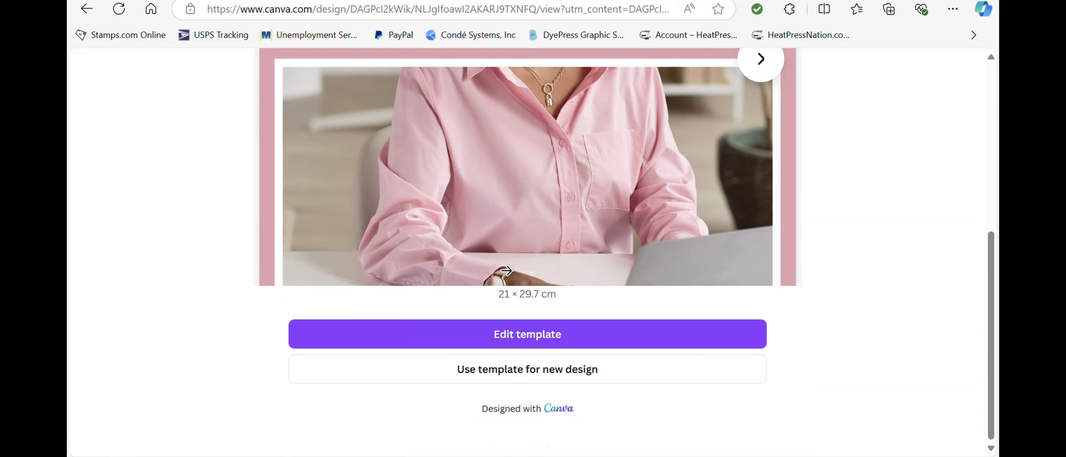
{"action": "left_click", "coordinate": [508, 337]}
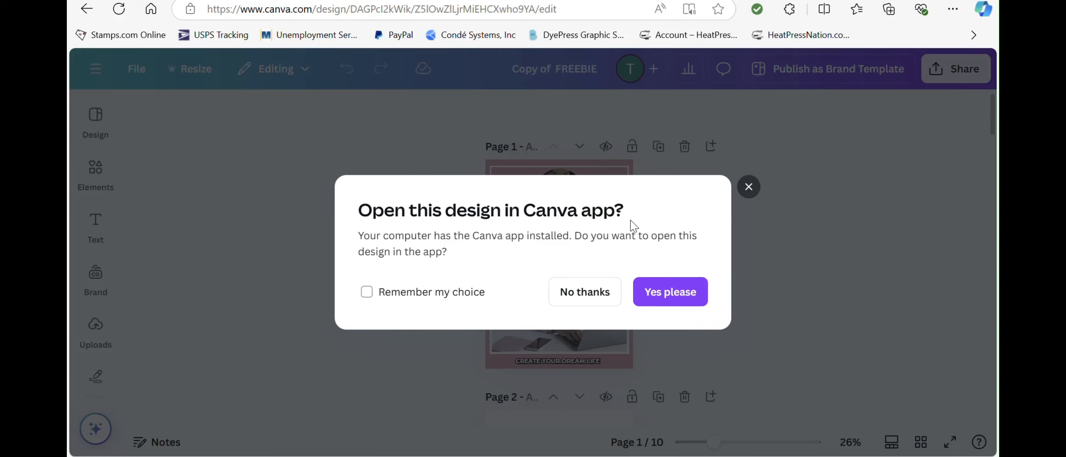
{"action": "left_click", "coordinate": [670, 296]}
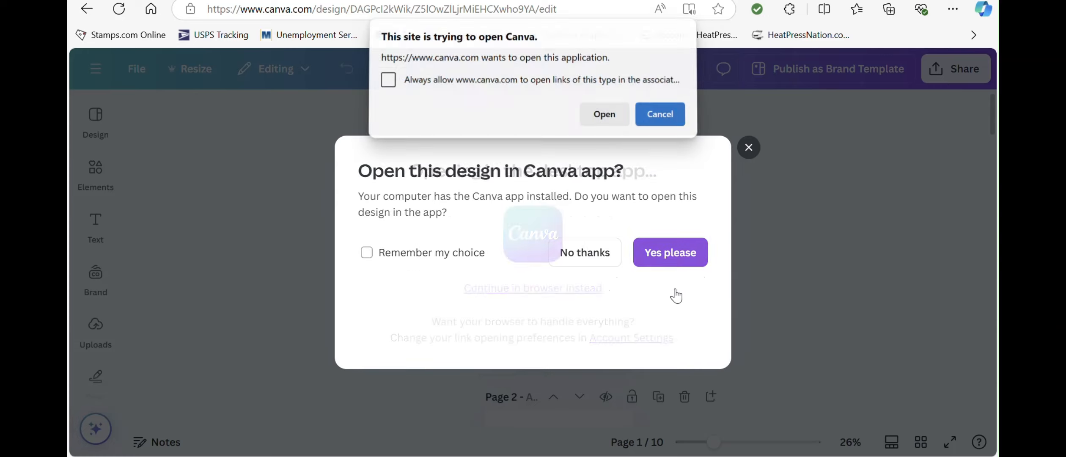
{"action": "left_click", "coordinate": [605, 120]}
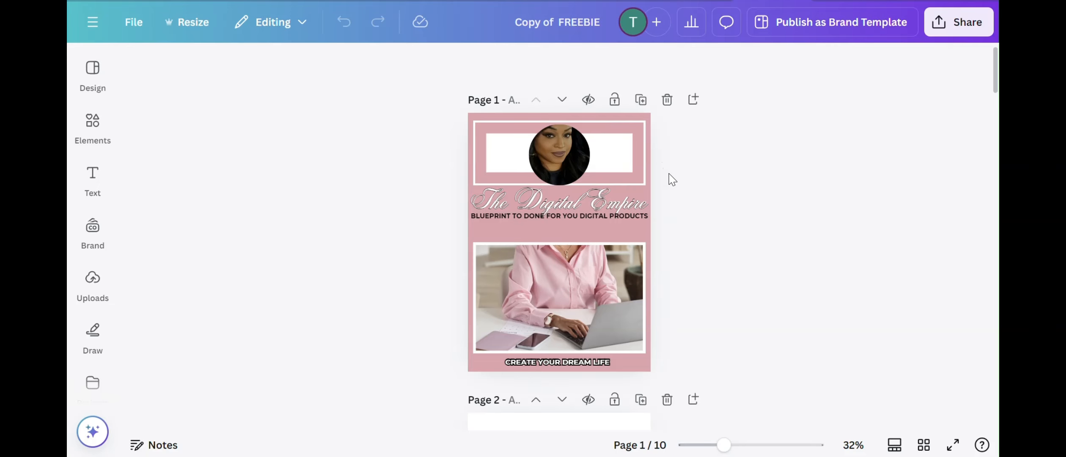
Look through the Copy of FREEBIE template, then switch to the open HEY BADDIE design and its full cover page
{"action": "scroll", "coordinate": [656, 187], "scroll_direction": "down", "scroll_amount": 7}
{"action": "scroll", "coordinate": [654, 192], "scroll_direction": "down", "scroll_amount": 2}
{"action": "scroll", "coordinate": [649, 190], "scroll_direction": "up", "scroll_amount": 5}
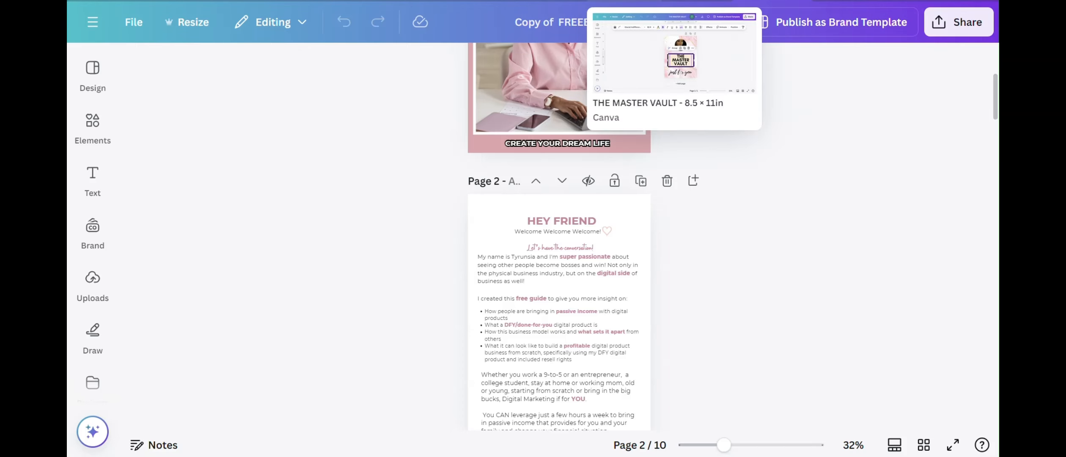
{"action": "left_click", "coordinate": [633, 1]}
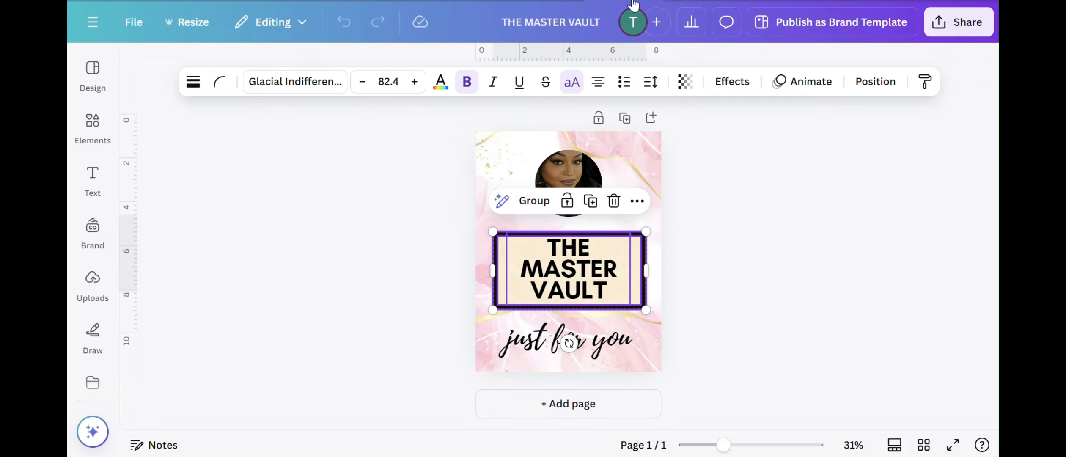
{"action": "left_click", "coordinate": [693, 0]}
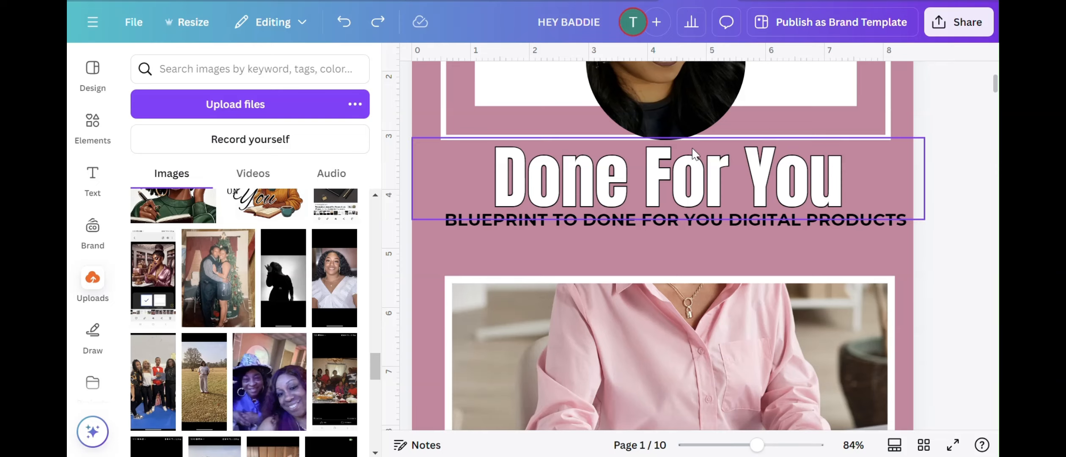
{"action": "scroll", "coordinate": [644, 209], "scroll_direction": "up", "scroll_amount": 4}
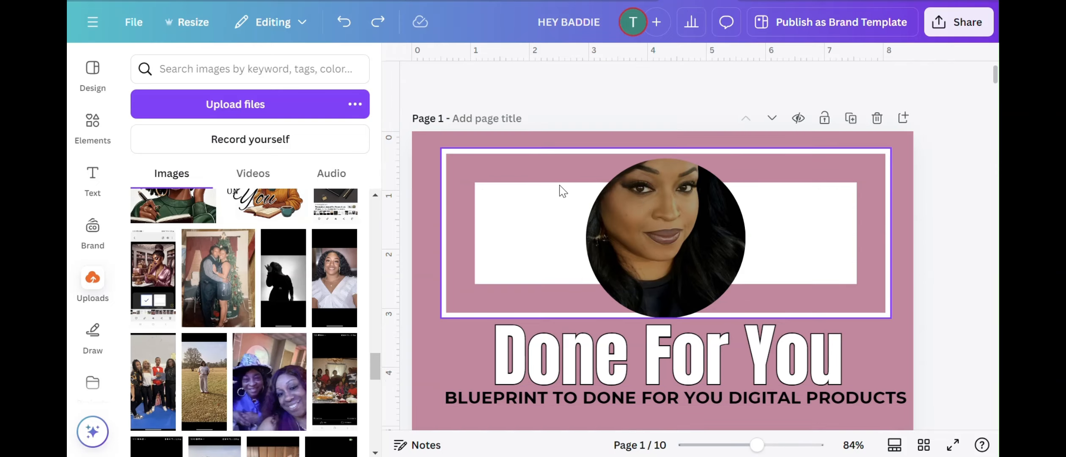
{"action": "scroll", "coordinate": [569, 207], "scroll_direction": "down", "scroll_amount": 3}
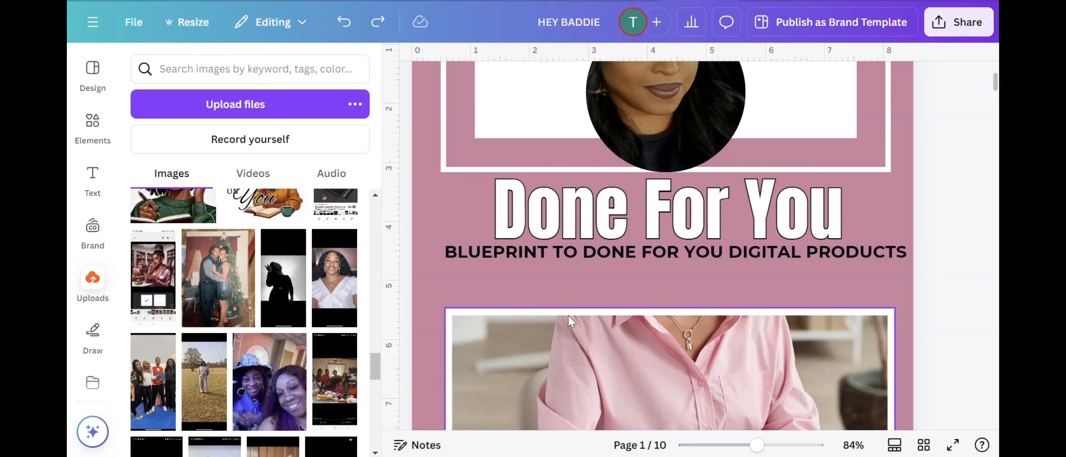
{"action": "left_click_drag", "start_coordinate": [539, 255], "coordinate": [530, 255]}
{"action": "left_click_drag", "start_coordinate": [757, 448], "coordinate": [722, 446]}
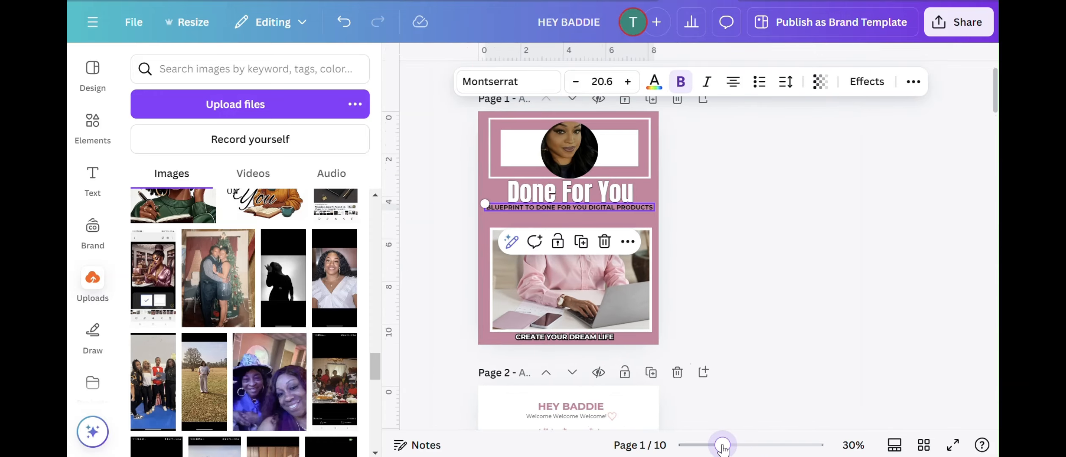
{"action": "left_click", "coordinate": [748, 308]}
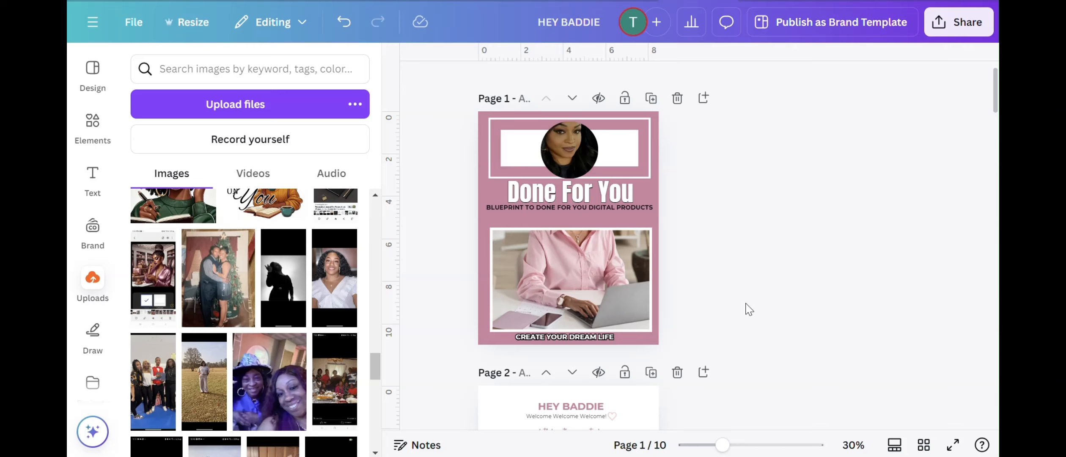
Replace the cover title "Done For You" with "The Digital Empire"
{"action": "left_click", "coordinate": [635, 188]}
{"action": "left_click", "coordinate": [635, 189]}
{"action": "key", "text": "BackSpace"}
{"action": "key", "text": "BackSpace"}
{"action": "key", "text": "BackSpace"}
{"action": "key", "text": "BackSpace"}
{"action": "key", "text": "BackSpace"}
{"action": "key", "text": "BackSpace"}
{"action": "key", "text": "BackSpace"}
{"action": "key", "text": "BackSpace"}
{"action": "key", "text": "BackSpace"}
{"action": "key", "text": "BackSpace"}
{"action": "key", "text": "BackSpace"}
{"action": "key", "text": "BackSpace"}
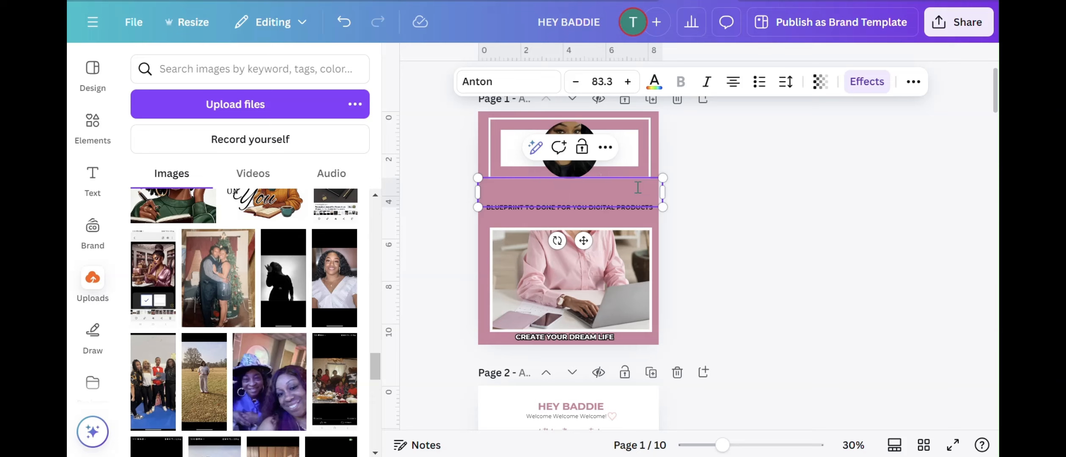
{"action": "type", "text": "The Digital"}
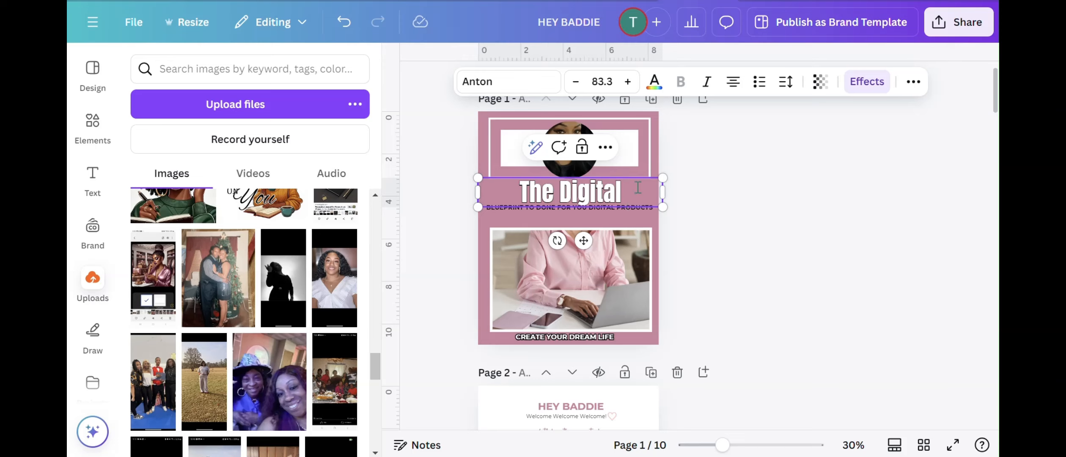
{"action": "type", "text": "W"}
{"action": "key", "text": "BackSpace"}
{"action": "type", "text": "Empire"}
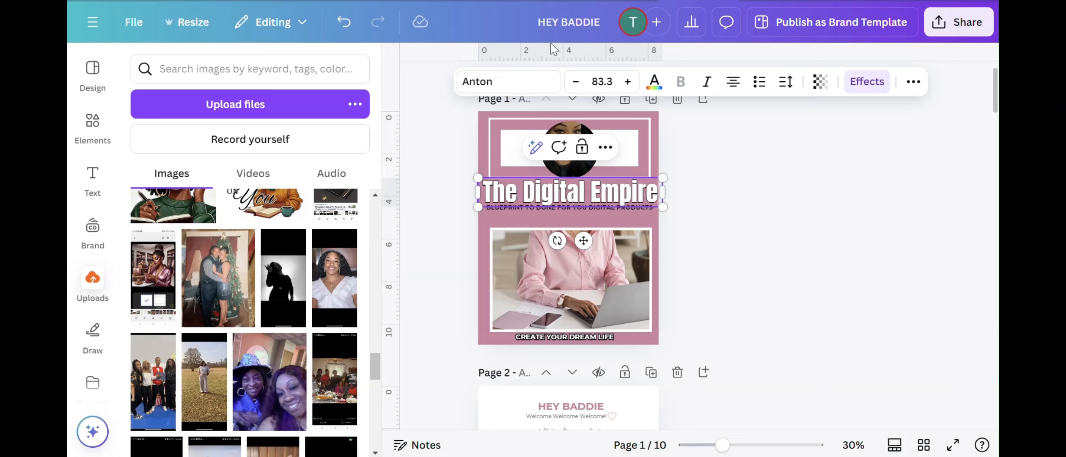
Change the font of the cover title to Brittany
{"action": "left_click", "coordinate": [516, 81]}
{"action": "scroll", "coordinate": [215, 269], "scroll_direction": "down", "scroll_amount": 6}
{"action": "left_click", "coordinate": [198, 208]}
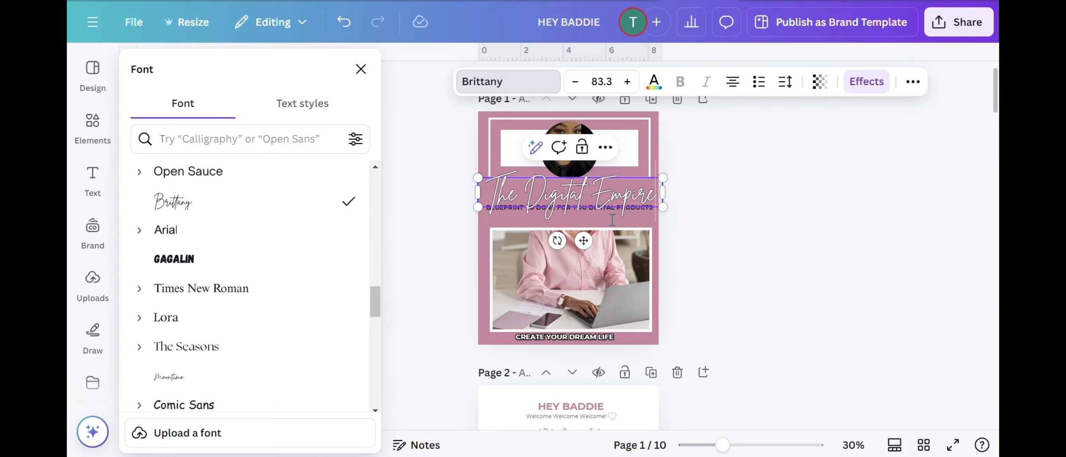
{"action": "left_click", "coordinate": [722, 208]}
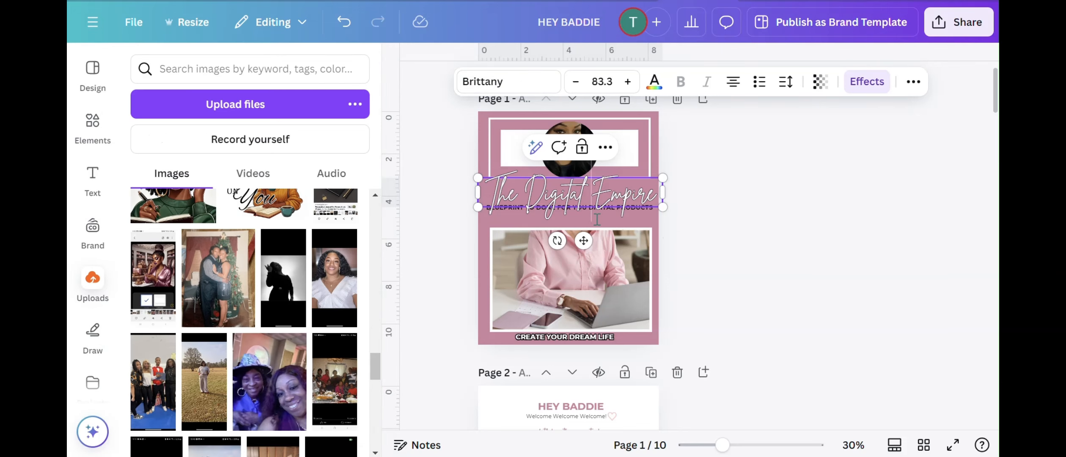
{"action": "left_click", "coordinate": [657, 159]}
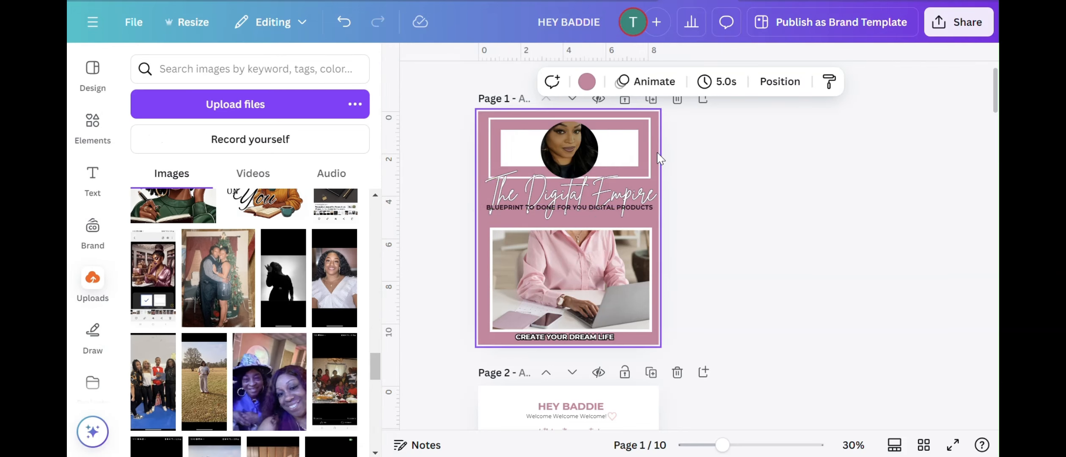
Move the "BLUEPRINT TO DONE FOR YOU DIGITAL PRODUCTS" subtitle straight down so it sits just above the cover photo
{"action": "left_click", "coordinate": [612, 208]}
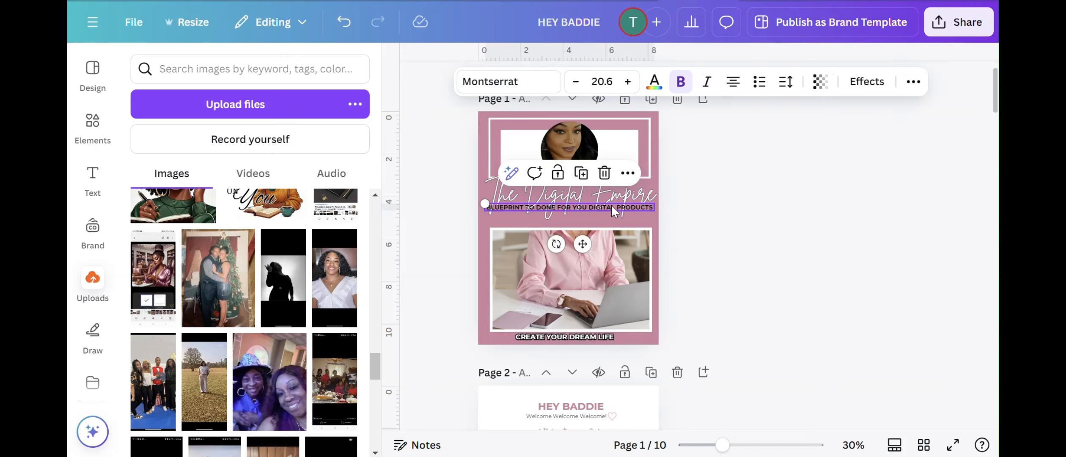
{"action": "key", "text": "Down"}
{"action": "key", "text": "Down"}
{"action": "key", "text": "Down"}
{"action": "key", "text": "Down"}
{"action": "key", "text": "Down"}
{"action": "key", "text": "Down"}
{"action": "key", "text": "Down"}
{"action": "key", "text": "Down"}
{"action": "key", "text": "Down"}
{"action": "key", "text": "Down"}
{"action": "key", "text": "Down"}
{"action": "key", "text": "Down"}
{"action": "key", "text": "Down"}
{"action": "key", "text": "Down"}
{"action": "key", "text": "Down"}
{"action": "key", "text": "Down"}
{"action": "key", "text": "Down"}
{"action": "key", "text": "Down"}
{"action": "key", "text": "Down"}
{"action": "key", "text": "Down"}
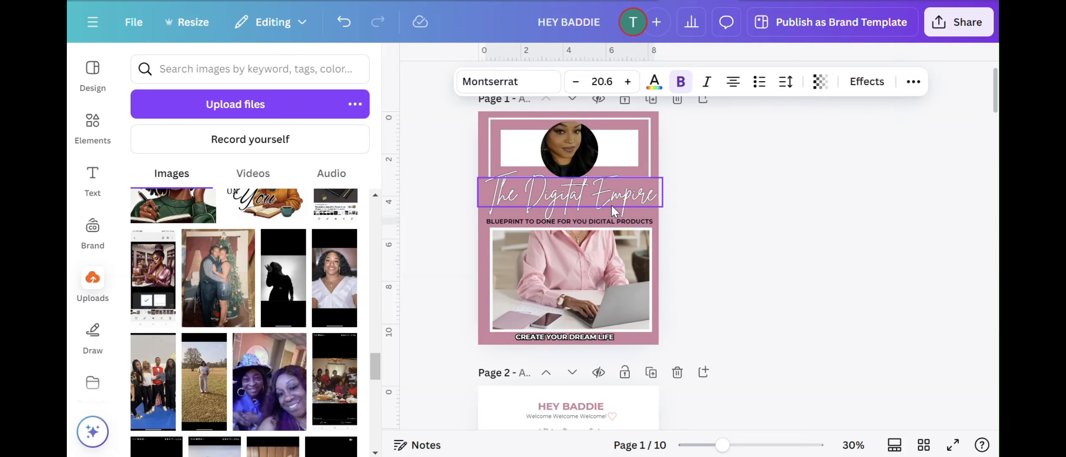
Set the cover page's background color to the blue #004aad from the document colors
{"action": "left_click", "coordinate": [482, 133]}
{"action": "left_click", "coordinate": [585, 82]}
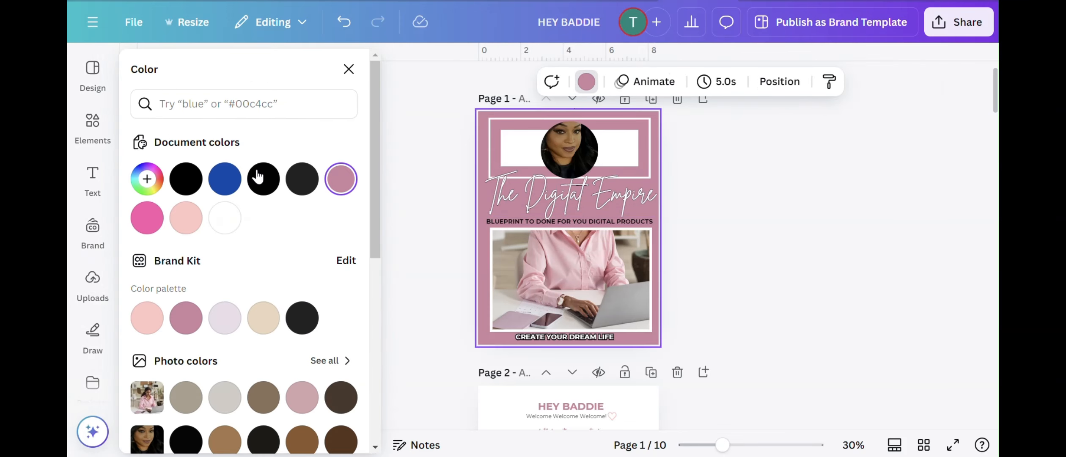
{"action": "left_click", "coordinate": [224, 178]}
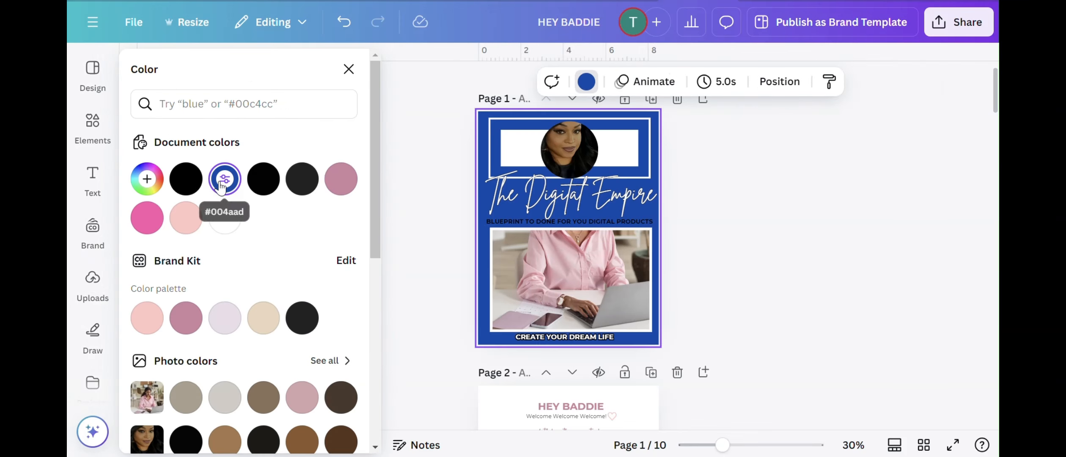
Set the subtitle's text color to white, #ffffff
{"action": "left_click", "coordinate": [642, 223]}
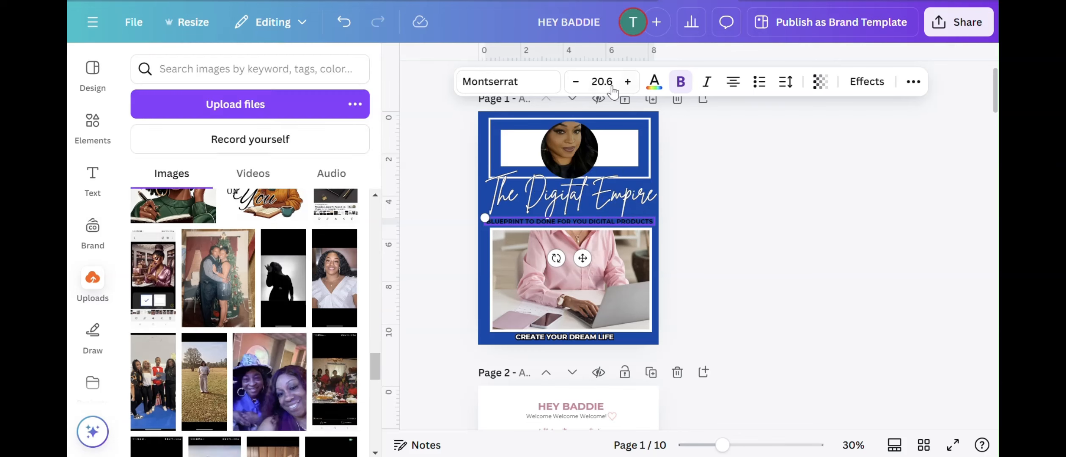
{"action": "left_click", "coordinate": [650, 87]}
{"action": "left_click", "coordinate": [225, 217]}
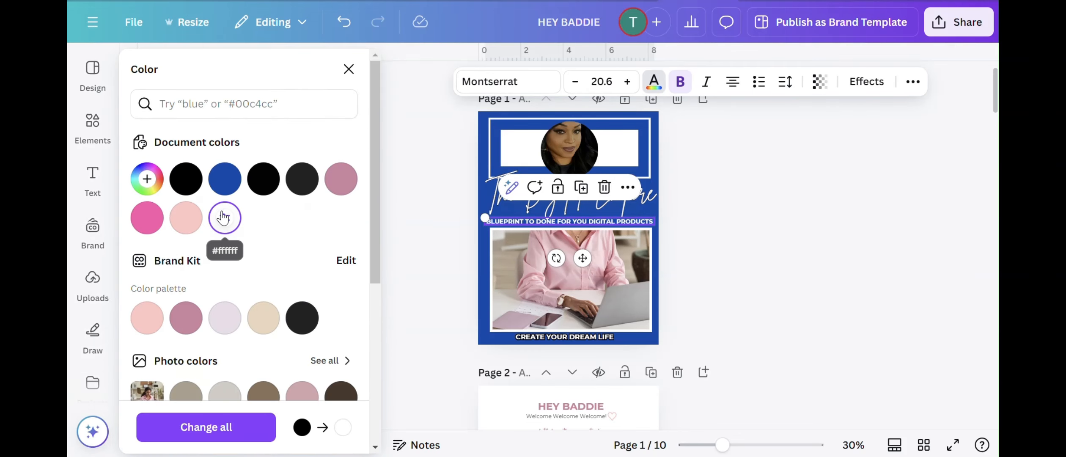
Replace the framed cover photo with the "woman typing wearing blue" stock photo of a smiling woman in a dark blazer at a laptop
{"action": "left_click", "coordinate": [637, 300]}
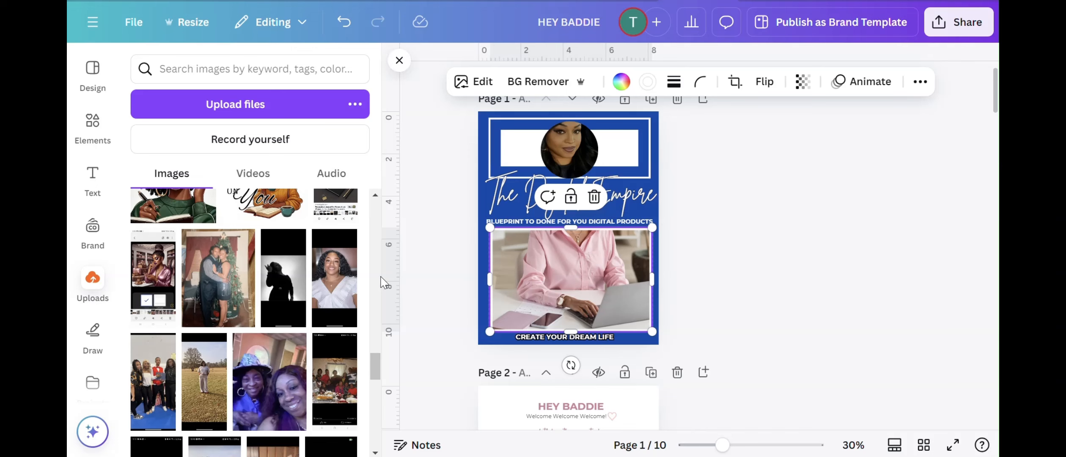
{"action": "left_click", "coordinate": [93, 123]}
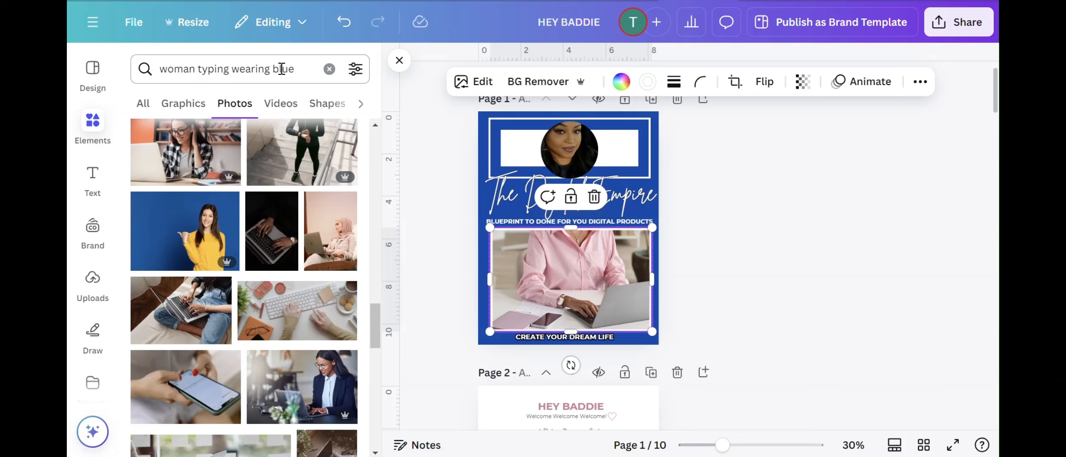
{"action": "left_click_drag", "start_coordinate": [292, 385], "coordinate": [611, 290]}
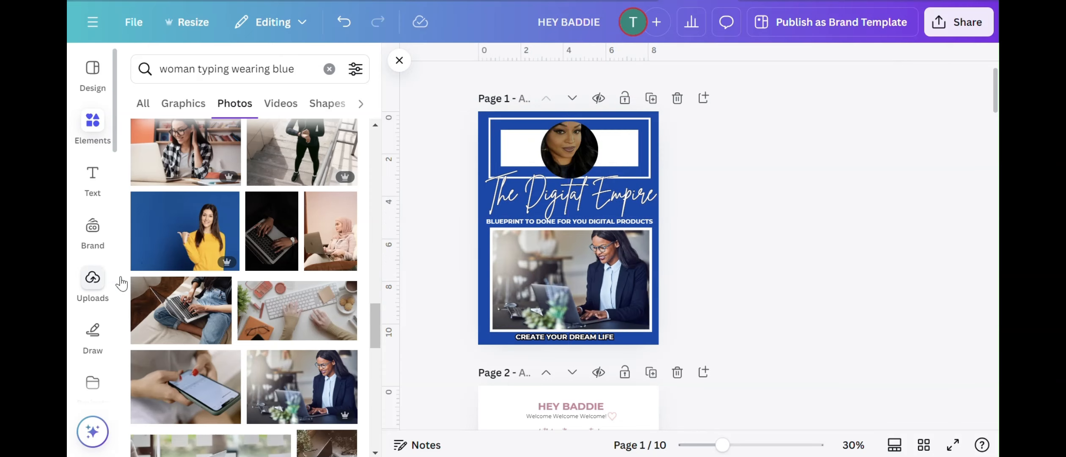
Make the circular portrait in the cover's upper frame slightly smaller
{"action": "left_click", "coordinate": [575, 154]}
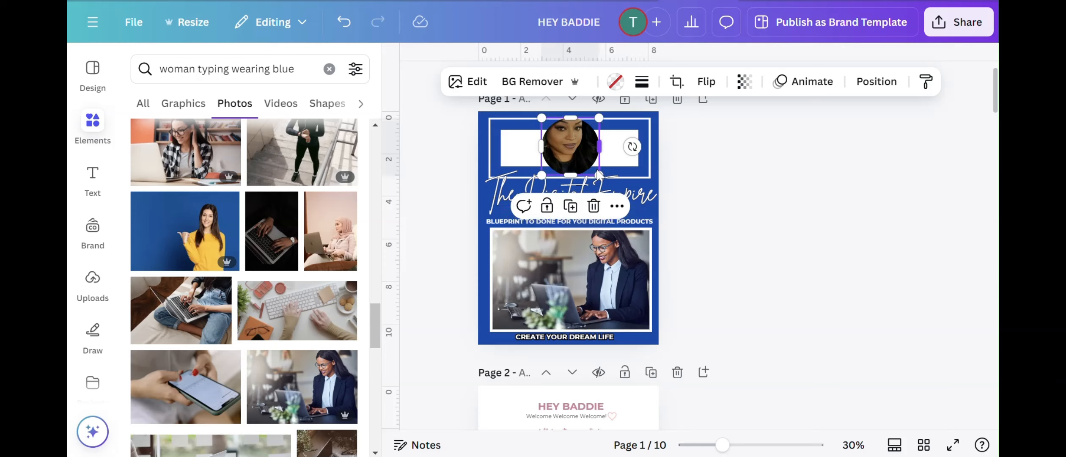
{"action": "left_click_drag", "start_coordinate": [599, 174], "coordinate": [586, 156]}
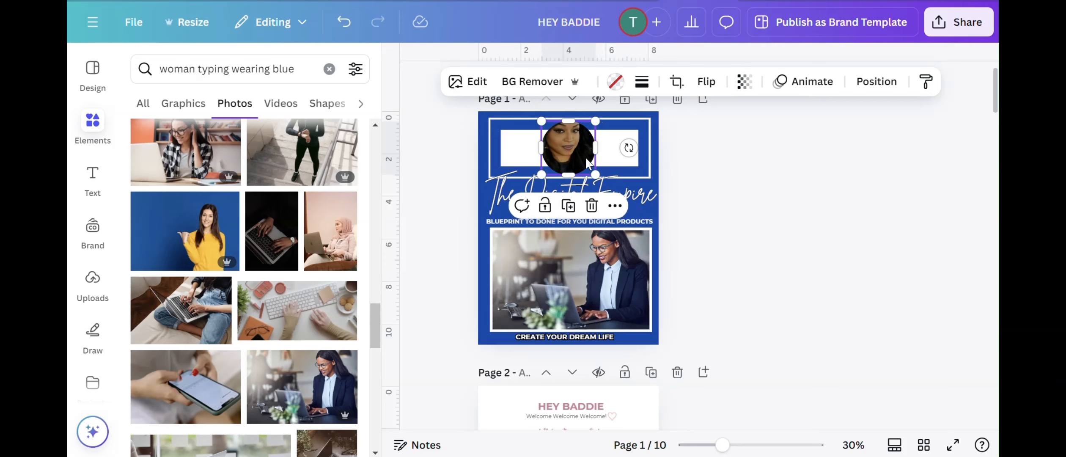
Replace the circular portrait on the cover with the uploaded photo of a smiling woman in a white V-neck top
{"action": "left_click", "coordinate": [87, 289]}
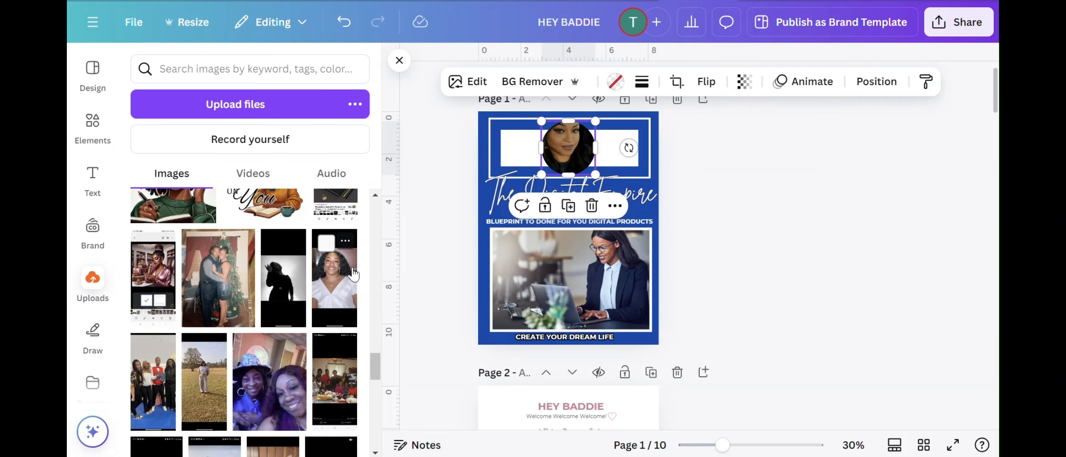
{"action": "left_click", "coordinate": [337, 279]}
{"action": "left_click_drag", "start_coordinate": [576, 247], "coordinate": [583, 184]}
{"action": "mouse_move", "coordinate": [580, 144]}
{"action": "left_mouse_down"}
{"action": "mouse_move", "coordinate": [584, 192]}
{"action": "mouse_move", "coordinate": [574, 151]}
{"action": "left_mouse_up"}
{"action": "scroll", "coordinate": [254, 275], "scroll_direction": "up", "scroll_amount": 5}
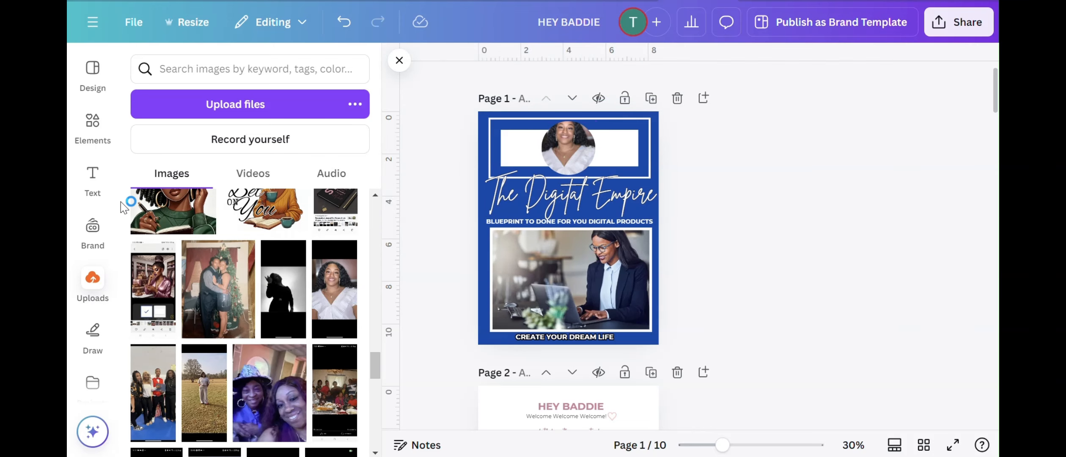
Replace the word "BADDIE" with "FREIND" in the heading at the start of page 2
{"action": "left_click", "coordinate": [92, 123]}
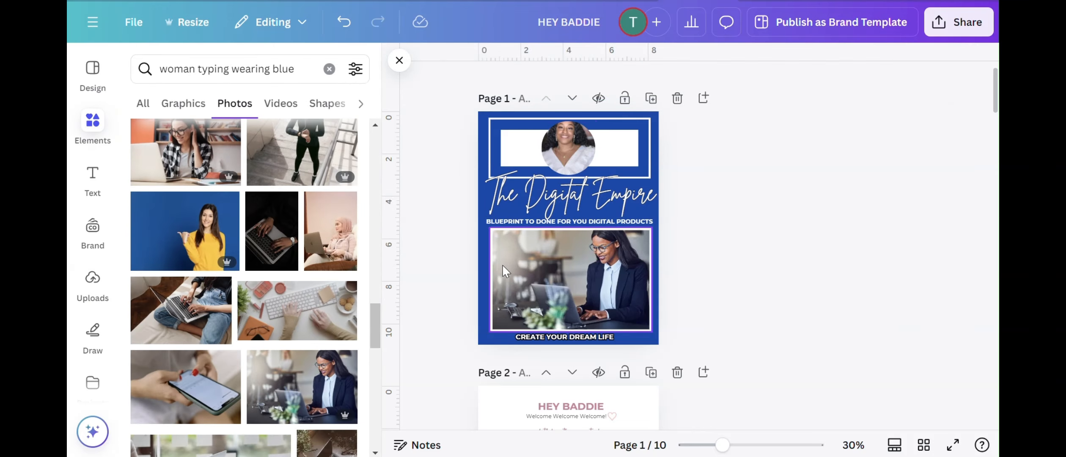
{"action": "scroll", "coordinate": [745, 231], "scroll_direction": "down", "scroll_amount": 3}
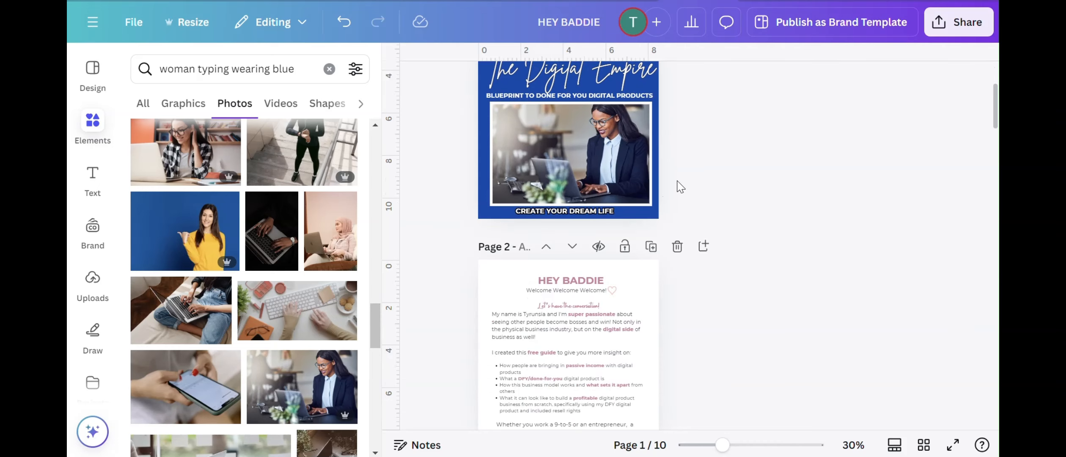
{"action": "scroll", "coordinate": [679, 186], "scroll_direction": "up", "scroll_amount": 2}
{"action": "scroll", "coordinate": [679, 191], "scroll_direction": "down", "scroll_amount": 4}
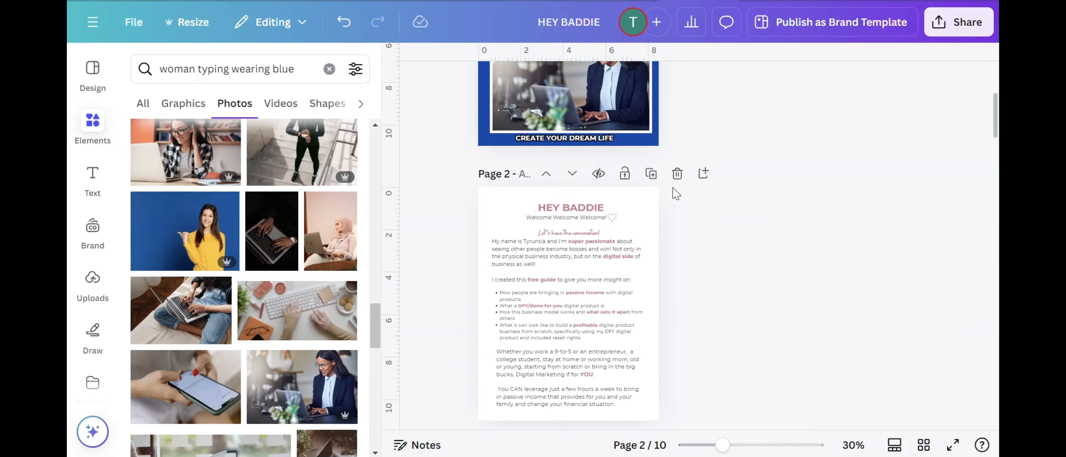
{"action": "left_click", "coordinate": [597, 207]}
{"action": "double_click", "coordinate": [598, 208]}
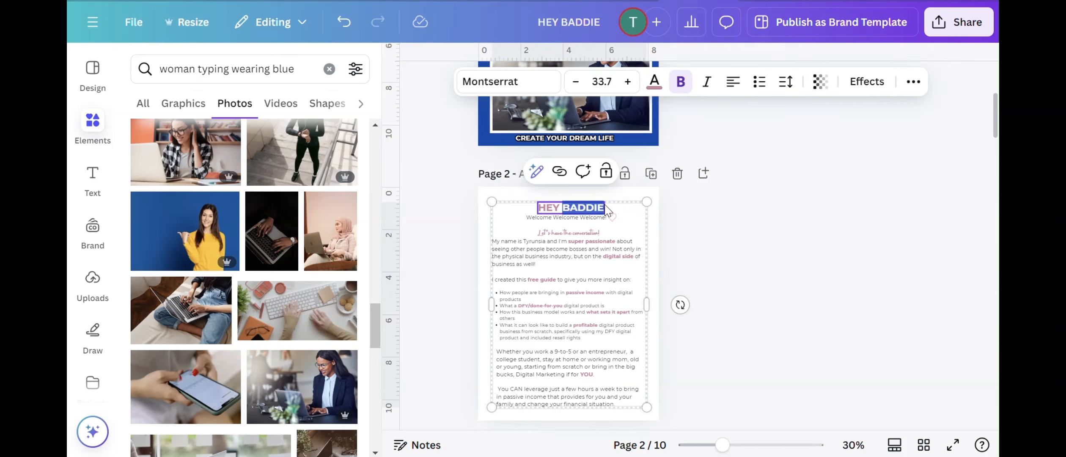
{"action": "left_click", "coordinate": [606, 208]}
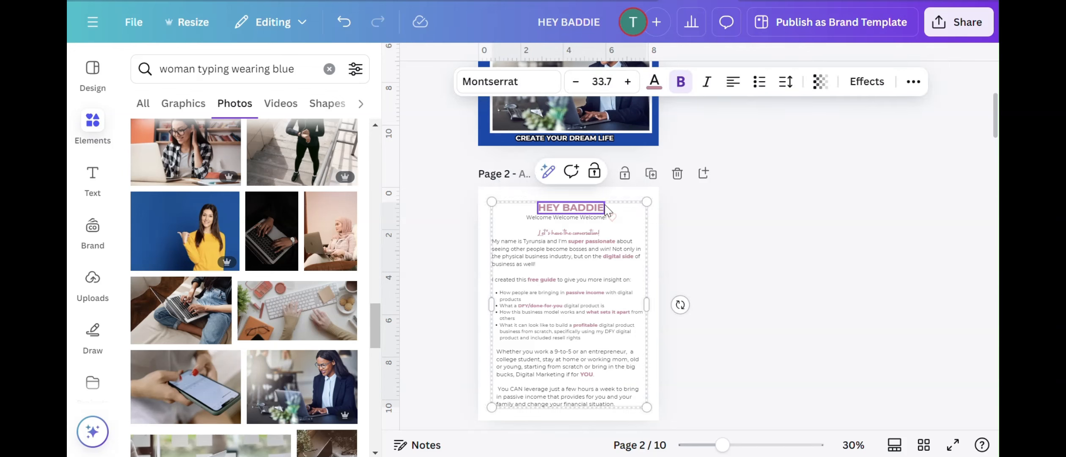
{"action": "key", "text": "BackSpace"}
{"action": "key", "text": "BackSpace"}
{"action": "key", "text": "BackSpace"}
{"action": "key", "text": "BackSpace"}
{"action": "key", "text": "BackSpace"}
{"action": "key", "text": "BackSpace"}
{"action": "type", "text": "FREIND"}
{"action": "left_click", "coordinate": [692, 214]}
{"action": "left_click", "coordinate": [597, 210]}
{"action": "left_click_drag", "start_coordinate": [541, 208], "coordinate": [560, 211]}
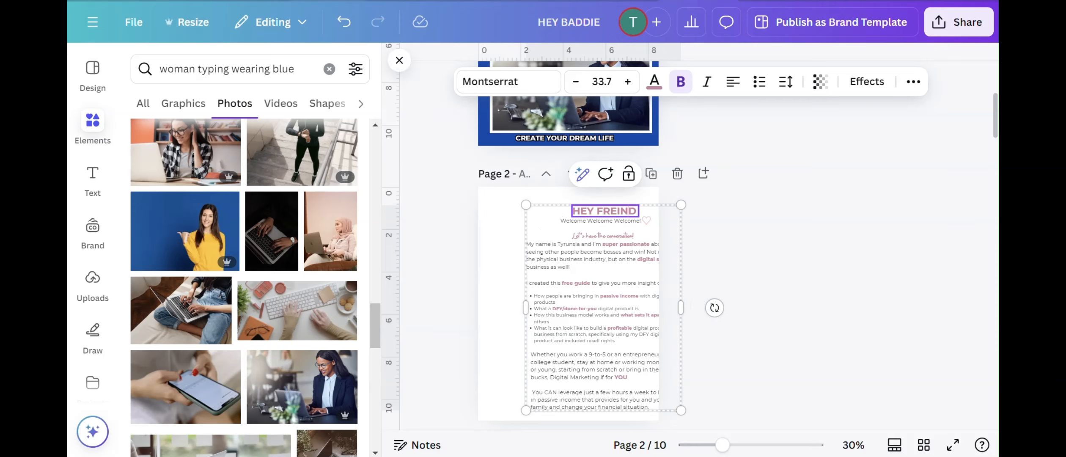
{"action": "left_click", "coordinate": [344, 22]}
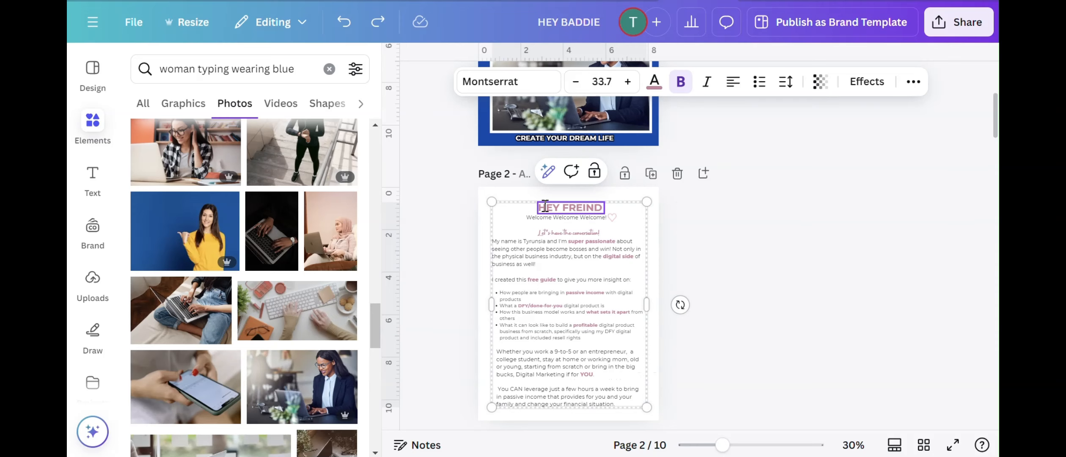
Recolor the "HEY FREIND" heading with the cover's blue from the document colors and apply the pink-to-blue change across all pages
{"action": "left_click_drag", "start_coordinate": [541, 207], "coordinate": [596, 203]}
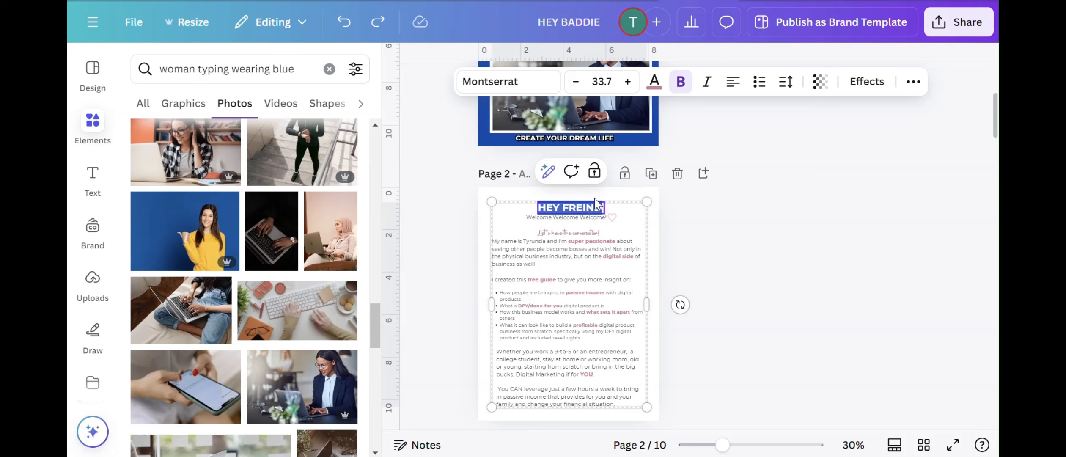
{"action": "left_click", "coordinate": [654, 81]}
{"action": "left_click", "coordinate": [225, 178]}
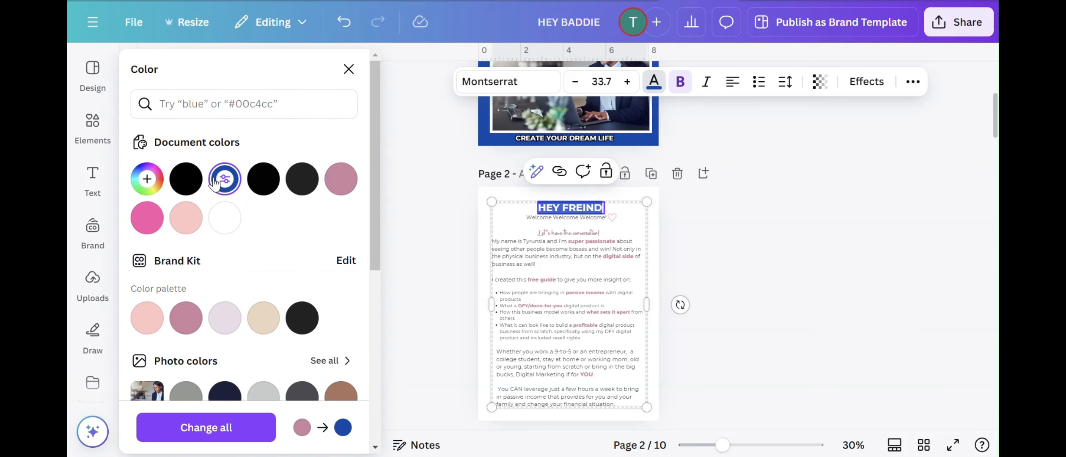
{"action": "left_click", "coordinate": [224, 441]}
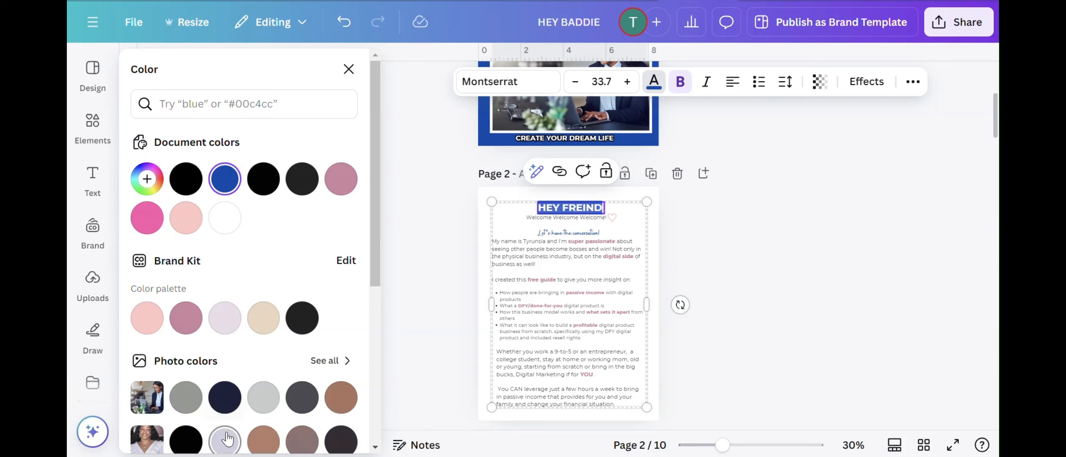
{"action": "scroll", "coordinate": [654, 245], "scroll_direction": "down", "scroll_amount": 10}
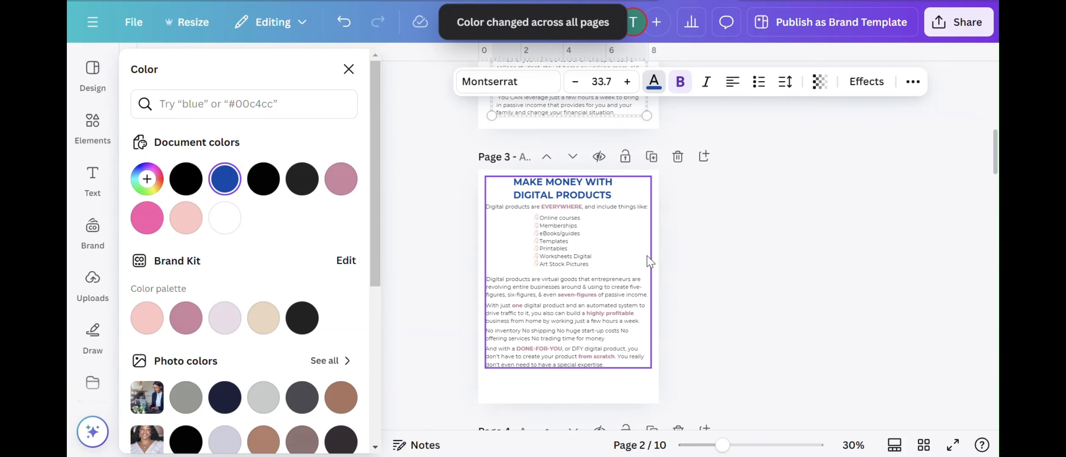
{"action": "scroll", "coordinate": [609, 220], "scroll_direction": "up", "scroll_amount": 10}
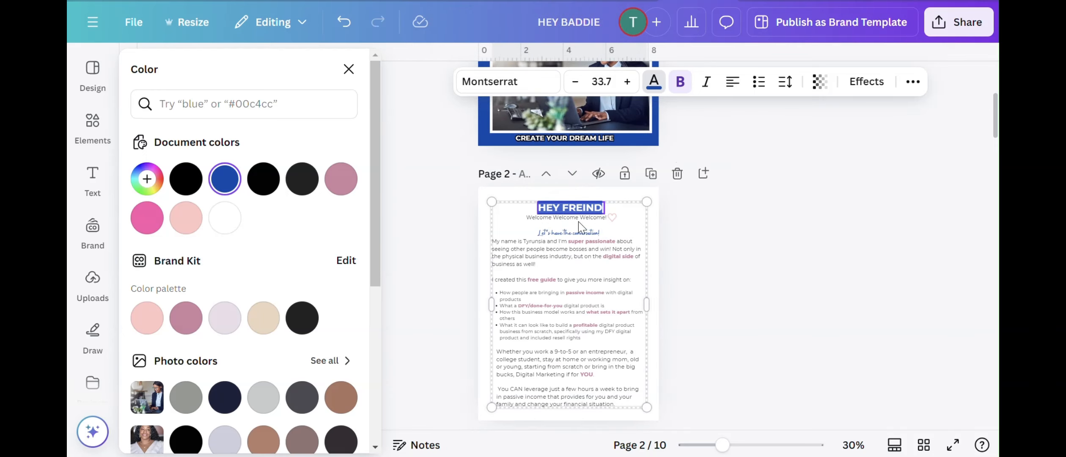
Examine the headings and body text on pages 2 to 4 at 53% zoom
{"action": "mouse_move", "coordinate": [721, 444]}
{"action": "left_mouse_down"}
{"action": "mouse_move", "coordinate": [757, 443]}
{"action": "mouse_move", "coordinate": [740, 440]}
{"action": "left_mouse_up"}
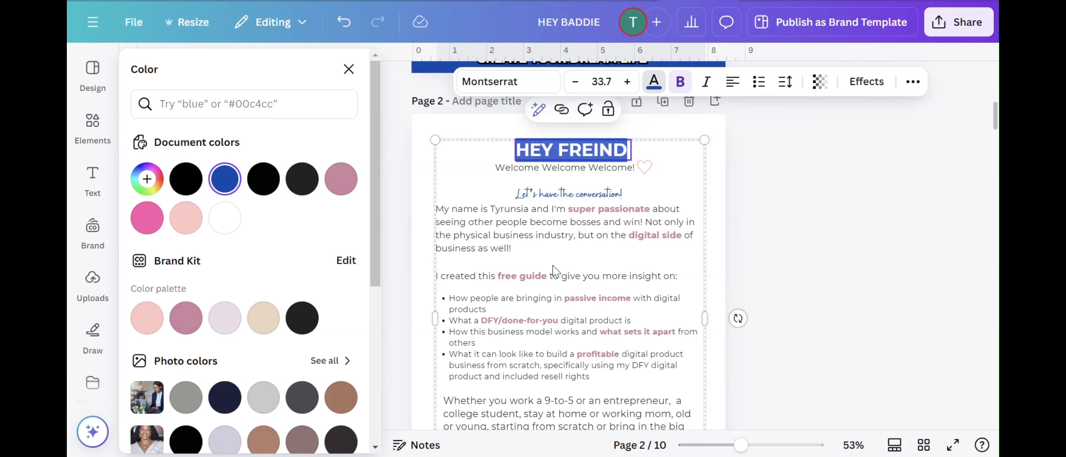
{"action": "scroll", "coordinate": [559, 266], "scroll_direction": "down", "scroll_amount": 3}
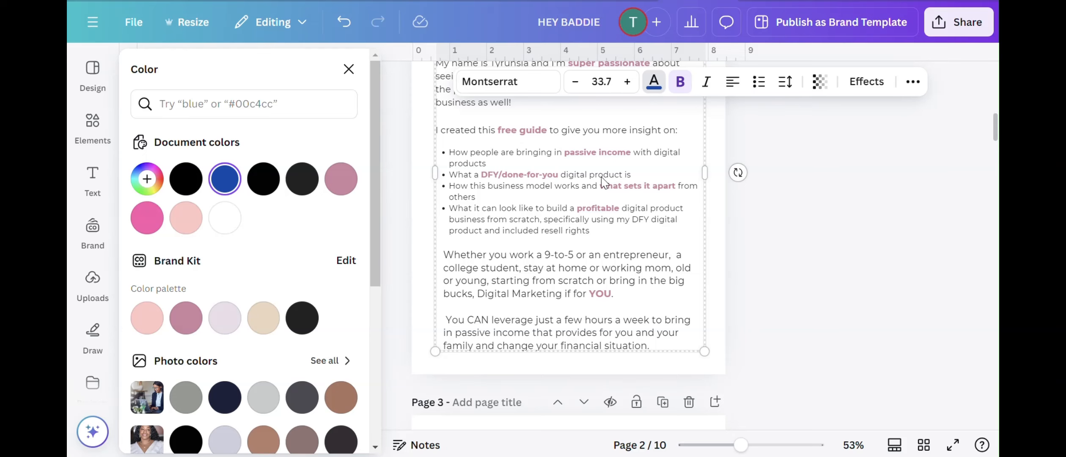
{"action": "scroll", "coordinate": [463, 160], "scroll_direction": "down", "scroll_amount": 5}
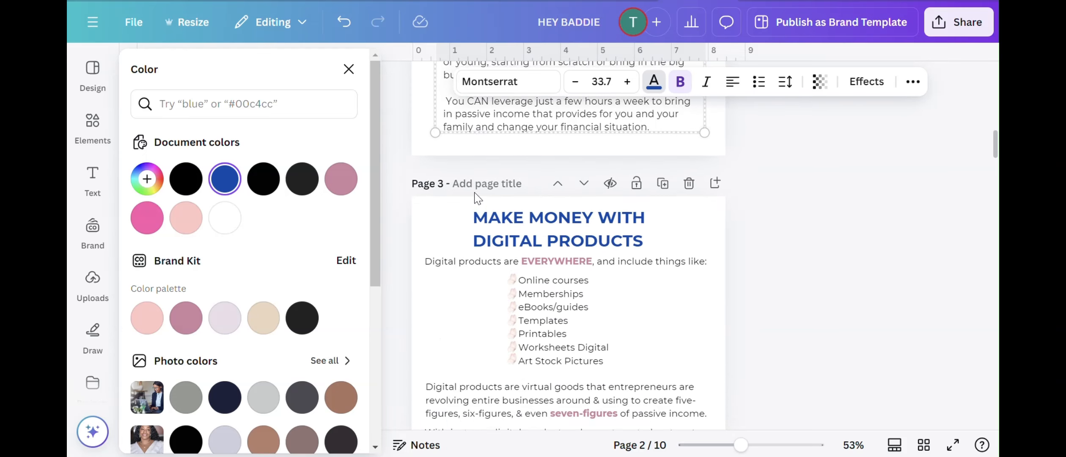
{"action": "scroll", "coordinate": [470, 177], "scroll_direction": "up", "scroll_amount": 5}
{"action": "scroll", "coordinate": [473, 189], "scroll_direction": "down", "scroll_amount": 2}
{"action": "scroll", "coordinate": [474, 190], "scroll_direction": "down", "scroll_amount": 5}
{"action": "scroll", "coordinate": [475, 194], "scroll_direction": "down", "scroll_amount": 2}
{"action": "scroll", "coordinate": [481, 184], "scroll_direction": "up", "scroll_amount": 2}
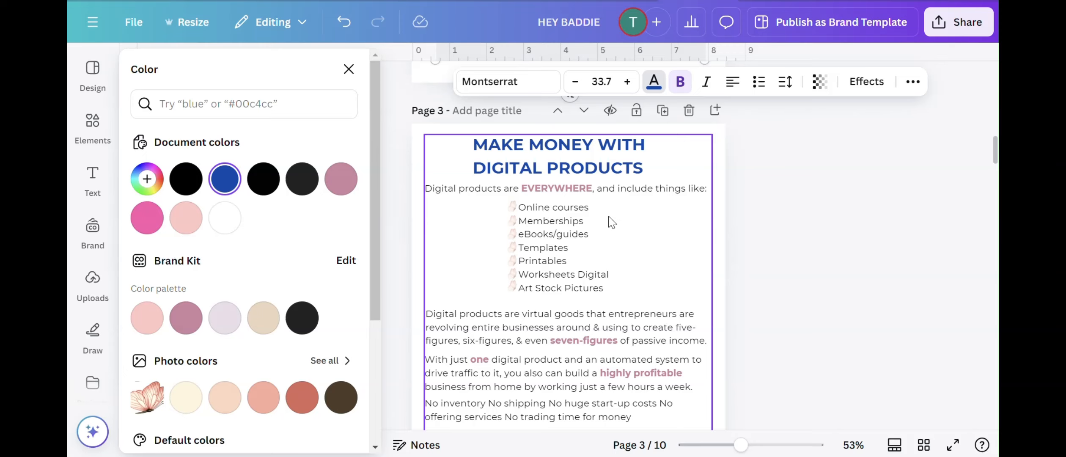
{"action": "scroll", "coordinate": [629, 233], "scroll_direction": "down", "scroll_amount": 10}
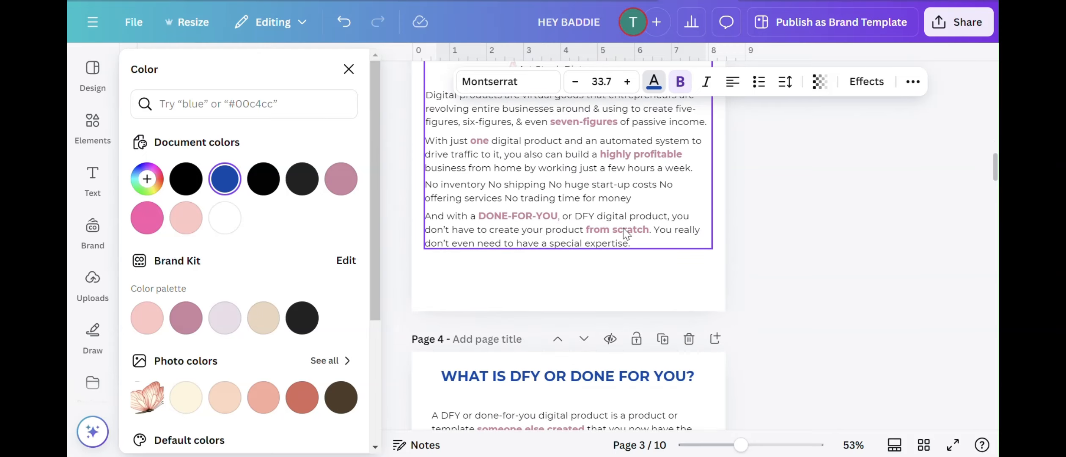
{"action": "scroll", "coordinate": [615, 235], "scroll_direction": "up", "scroll_amount": 4}
{"action": "scroll", "coordinate": [559, 226], "scroll_direction": "down", "scroll_amount": 7}
{"action": "scroll", "coordinate": [555, 220], "scroll_direction": "down", "scroll_amount": 8}
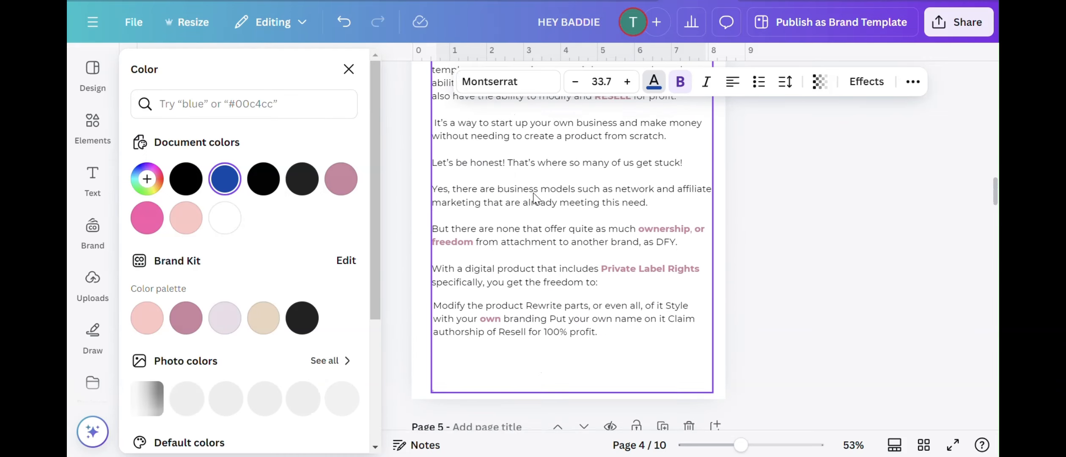
Read the "HOW TO GET STARTED???" steps on pages 5 and 6 and look through the guide up to page 8
{"action": "scroll", "coordinate": [538, 206], "scroll_direction": "down", "scroll_amount": 5}
{"action": "scroll", "coordinate": [535, 203], "scroll_direction": "up", "scroll_amount": 3}
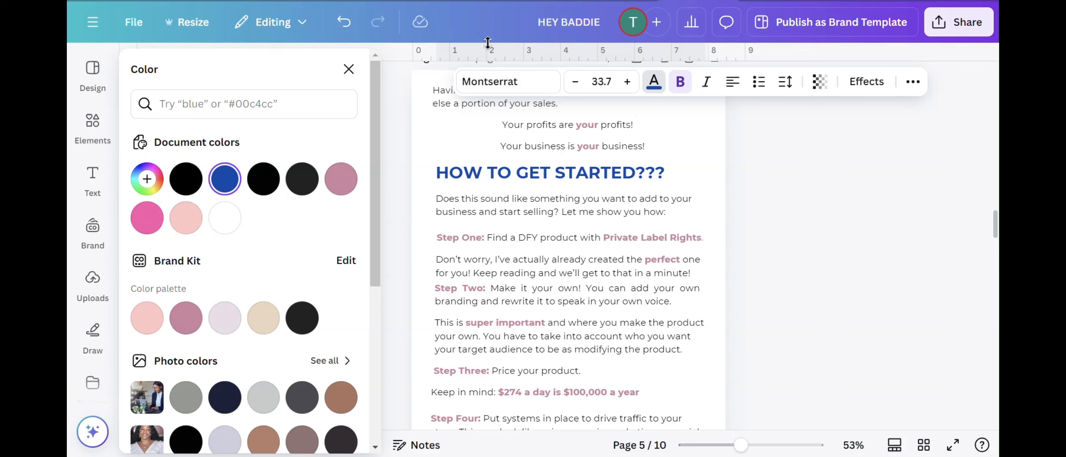
{"action": "scroll", "coordinate": [491, 68], "scroll_direction": "down", "scroll_amount": 2}
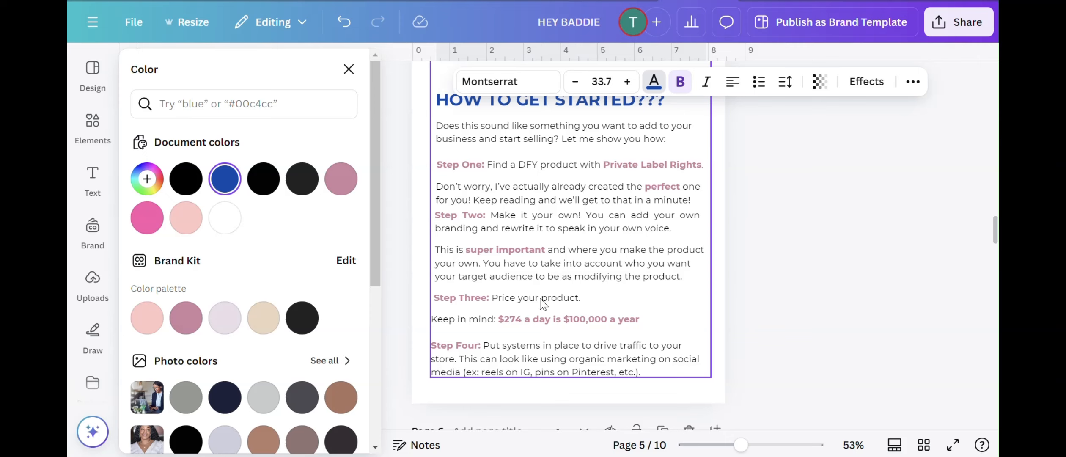
{"action": "scroll", "coordinate": [525, 315], "scroll_direction": "down", "scroll_amount": 2}
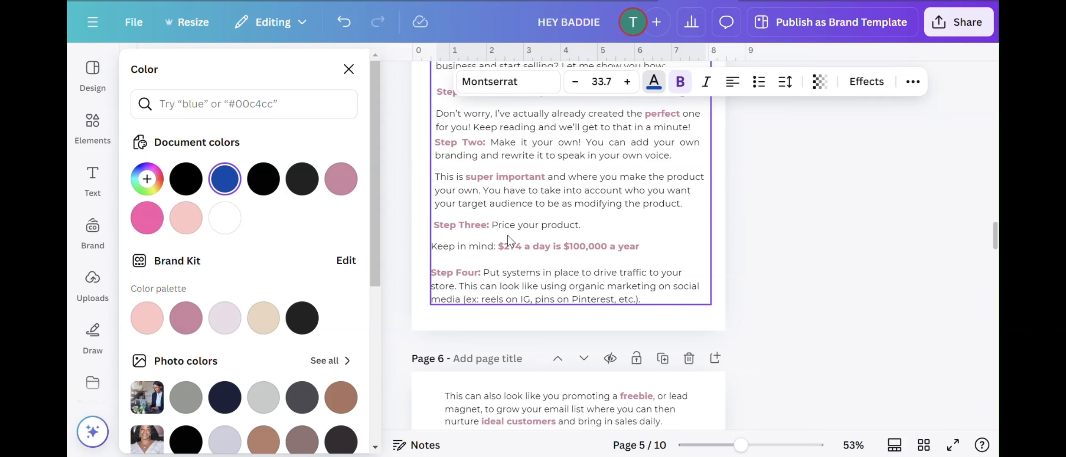
{"action": "scroll", "coordinate": [517, 253], "scroll_direction": "up", "scroll_amount": 4}
{"action": "scroll", "coordinate": [636, 254], "scroll_direction": "down", "scroll_amount": 2}
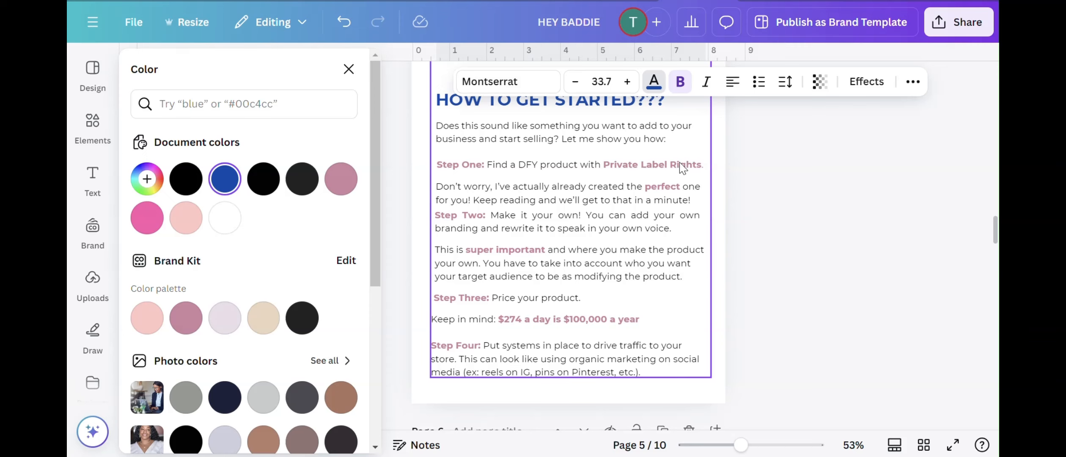
{"action": "scroll", "coordinate": [624, 302], "scroll_direction": "down", "scroll_amount": 2}
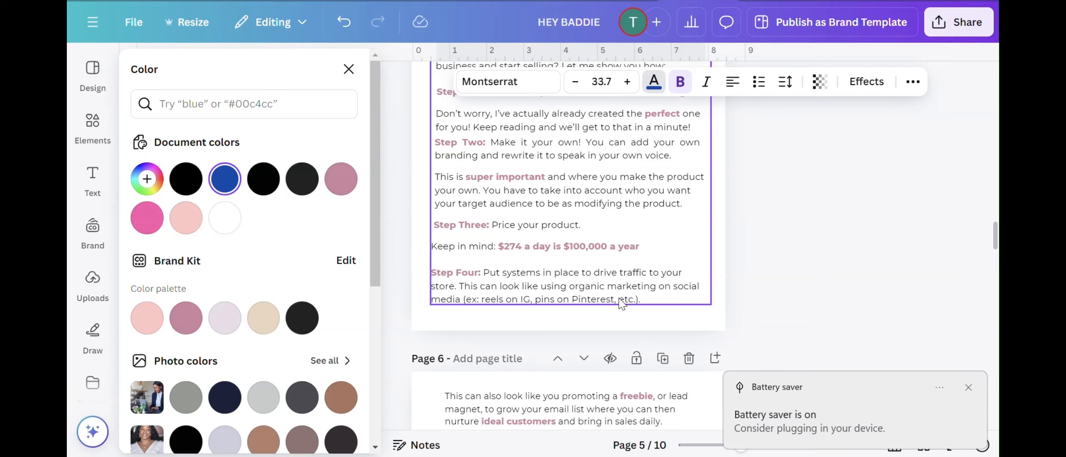
{"action": "left_click", "coordinate": [971, 385]}
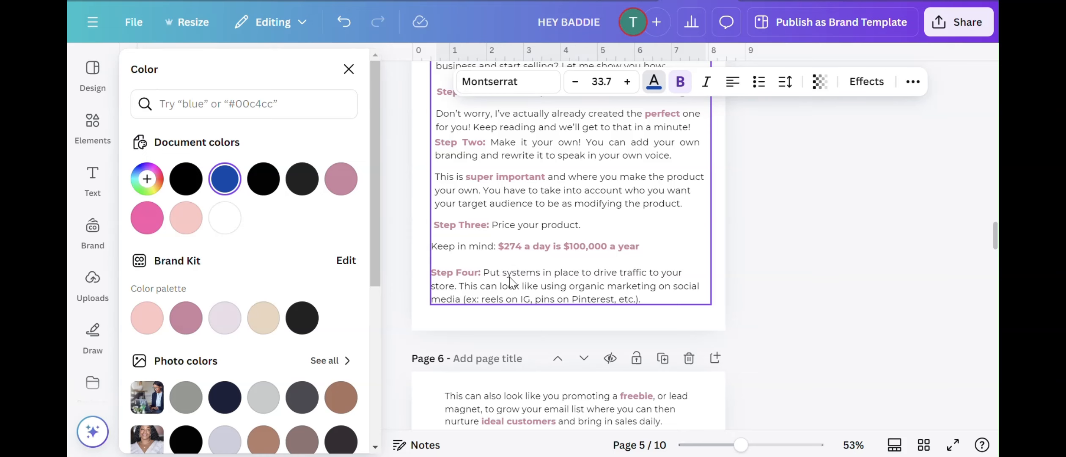
{"action": "scroll", "coordinate": [508, 282], "scroll_direction": "down", "scroll_amount": 2}
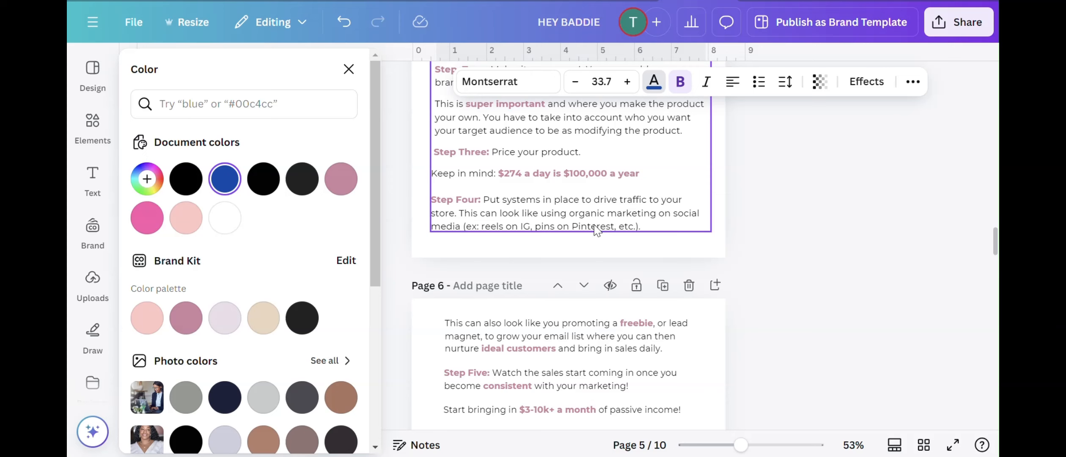
{"action": "scroll", "coordinate": [594, 389], "scroll_direction": "down", "scroll_amount": 3}
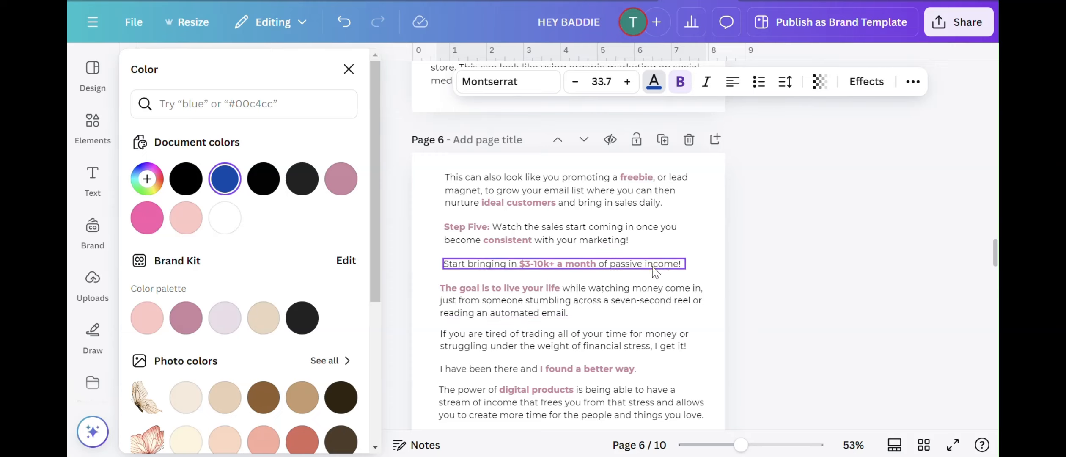
{"action": "scroll", "coordinate": [624, 275], "scroll_direction": "down", "scroll_amount": 4}
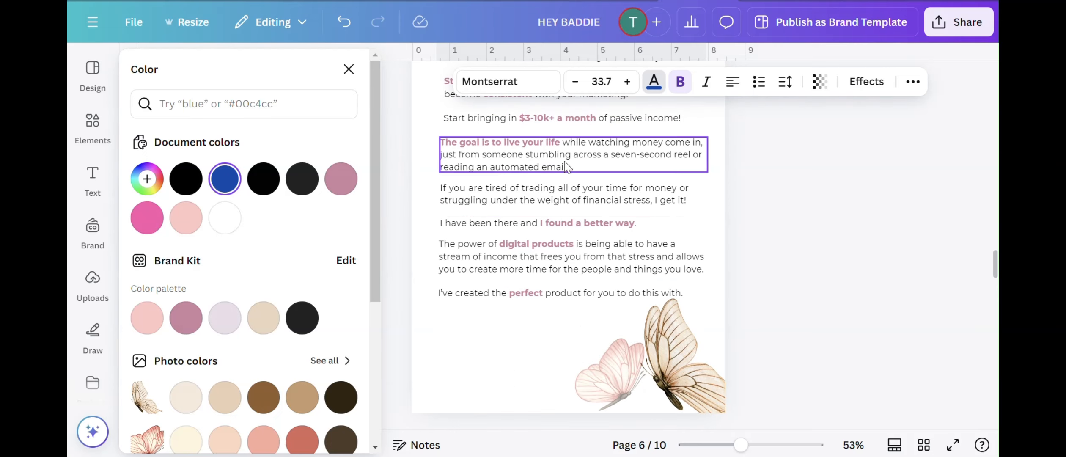
{"action": "scroll", "coordinate": [566, 177], "scroll_direction": "down", "scroll_amount": 2}
{"action": "scroll", "coordinate": [565, 177], "scroll_direction": "down", "scroll_amount": 12}
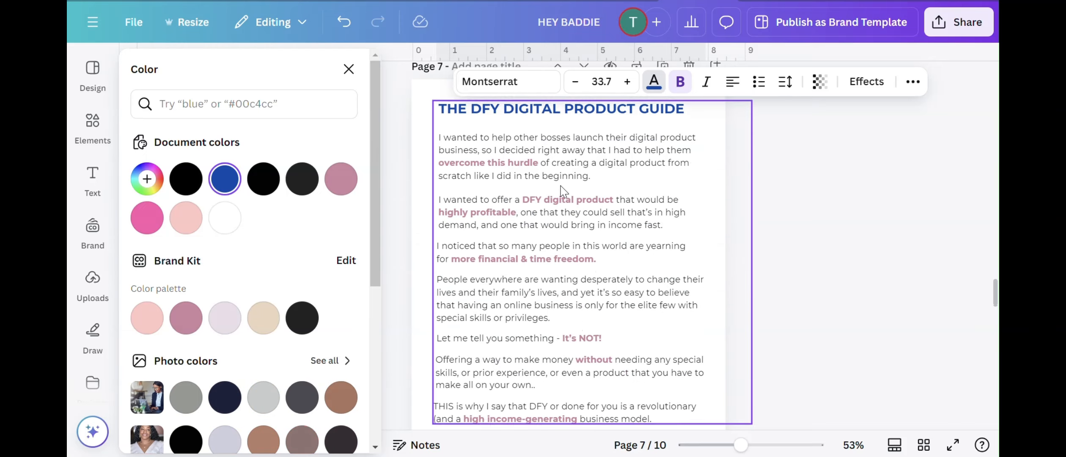
{"action": "scroll", "coordinate": [560, 189], "scroll_direction": "down", "scroll_amount": 15}
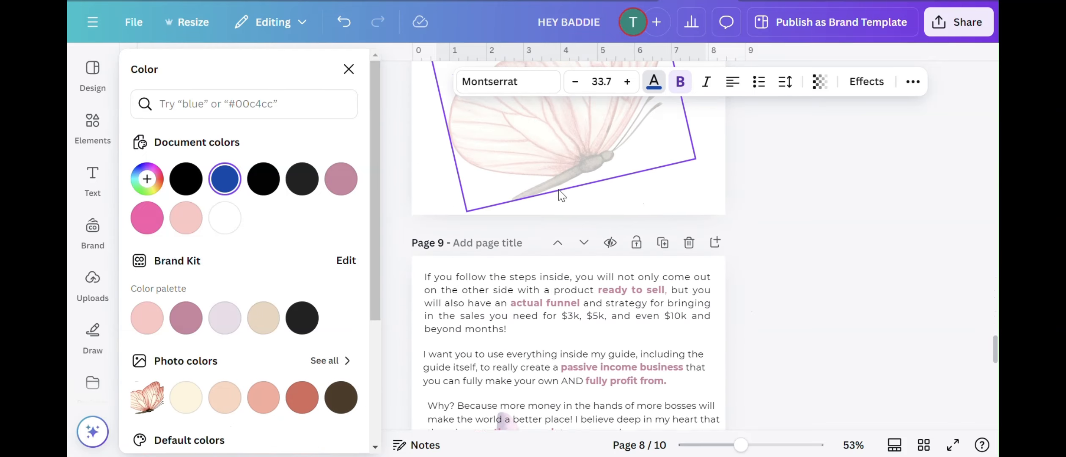
Delete the large pink butterfly graphic behind the "START NOW" text on page 9
{"action": "scroll", "coordinate": [559, 195], "scroll_direction": "down", "scroll_amount": 3}
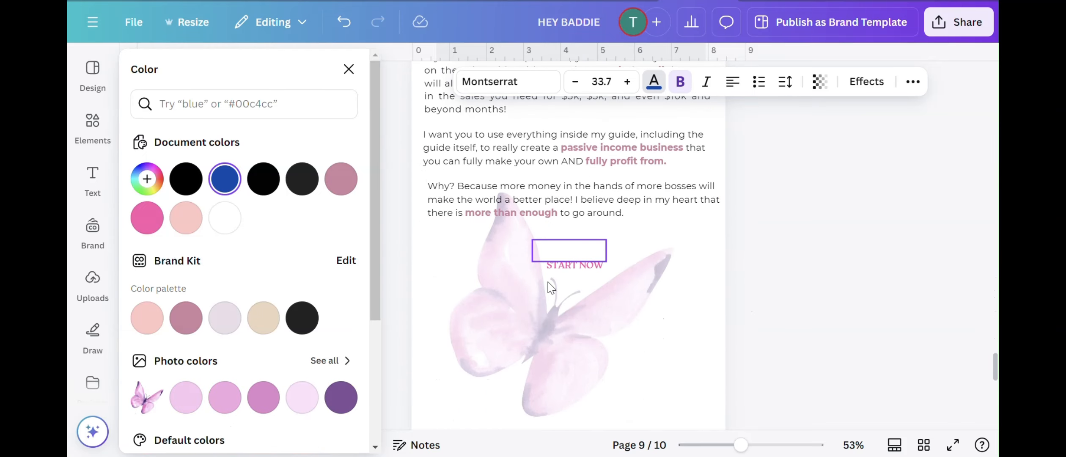
{"action": "left_click", "coordinate": [586, 334]}
{"action": "key", "text": "Delete"}
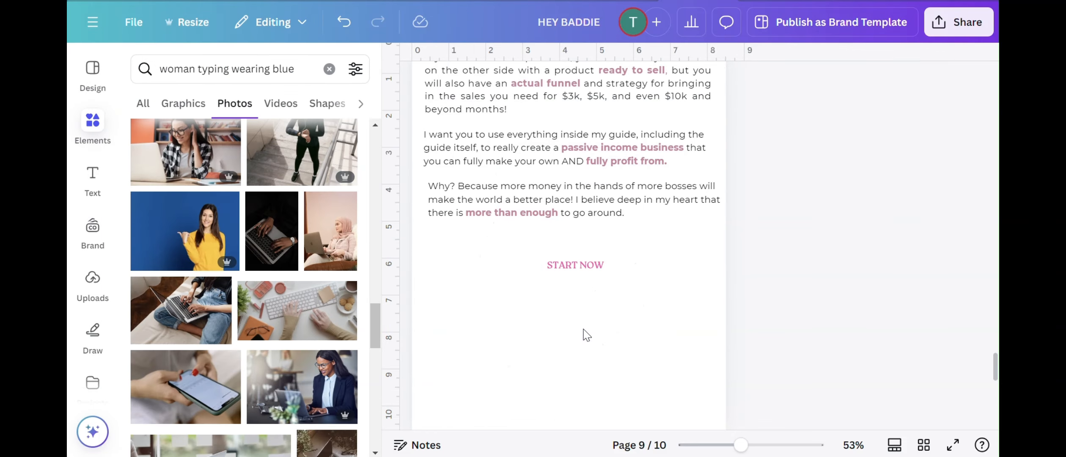
{"action": "scroll", "coordinate": [567, 363], "scroll_direction": "down", "scroll_amount": 12}
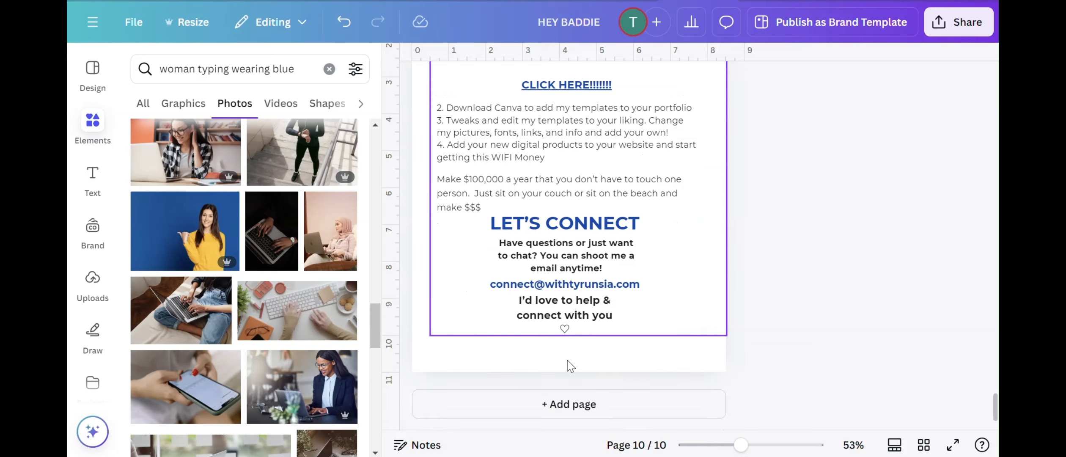
{"action": "scroll", "coordinate": [567, 363], "scroll_direction": "up", "scroll_amount": 10}
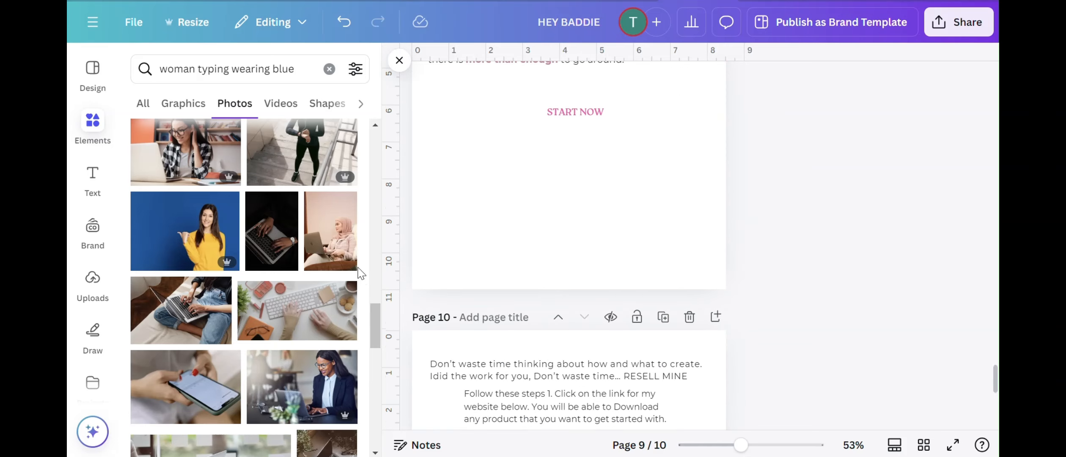
Add the photo of the woman in a pink headscarf with a laptop to page 9, crop its upper part, and align it to the page's left edge
{"action": "left_click", "coordinate": [341, 253]}
{"action": "scroll", "coordinate": [647, 233], "scroll_direction": "up", "scroll_amount": 2}
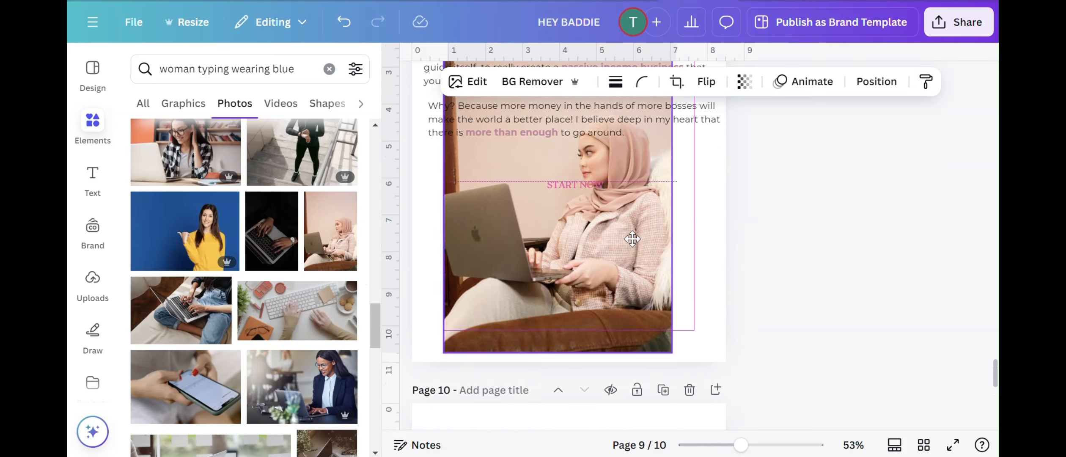
{"action": "scroll", "coordinate": [635, 246], "scroll_direction": "up", "scroll_amount": 5}
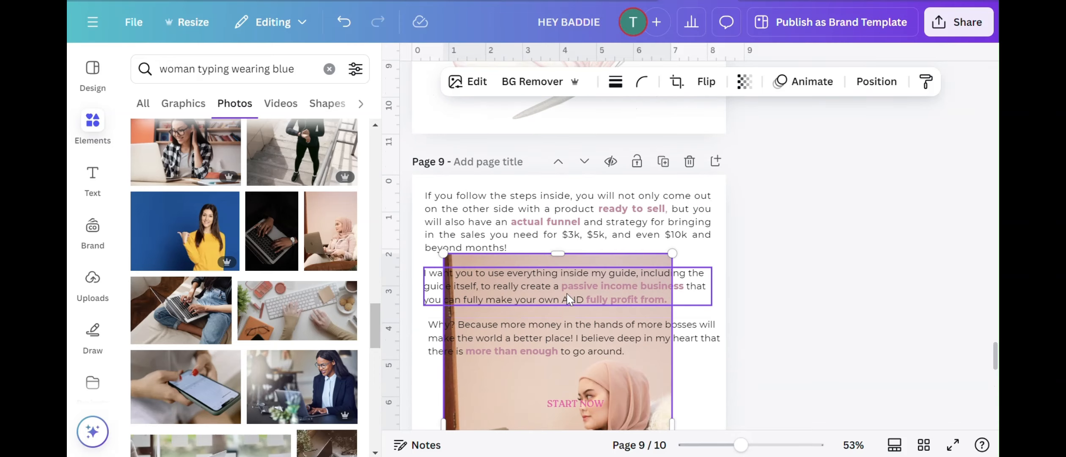
{"action": "left_click_drag", "start_coordinate": [558, 253], "coordinate": [564, 418]}
{"action": "scroll", "coordinate": [584, 366], "scroll_direction": "down", "scroll_amount": 5}
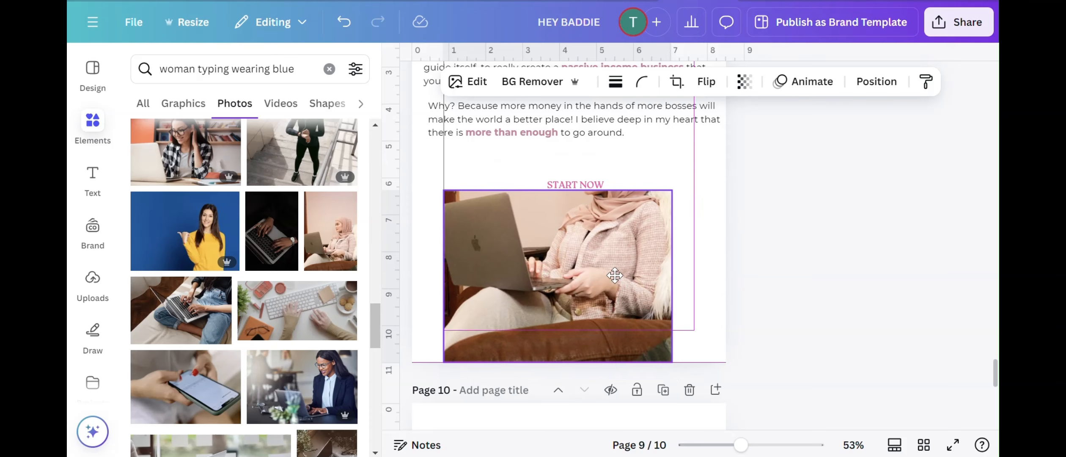
{"action": "left_click_drag", "start_coordinate": [614, 276], "coordinate": [583, 282]}
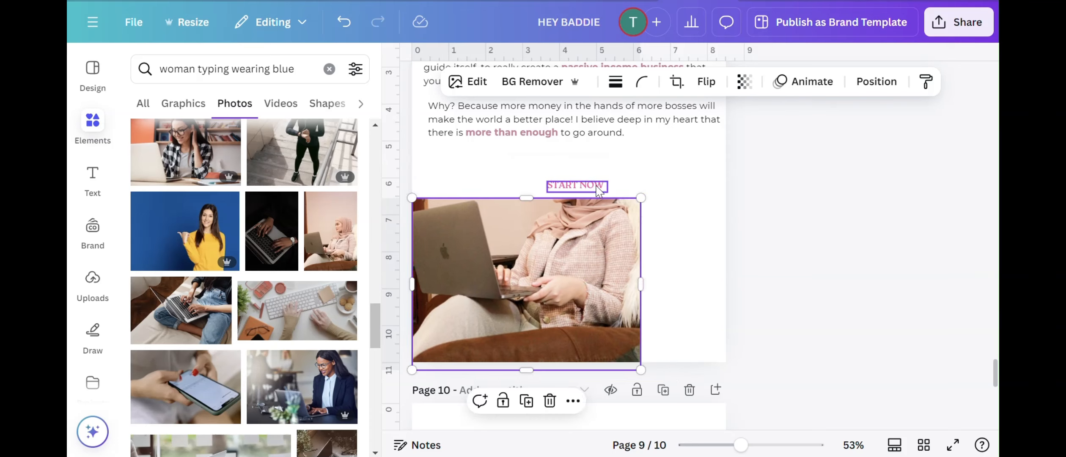
Move "START NOW" up just below the body text and enlarge the laptop photo to fill the lower part of page 9
{"action": "left_click_drag", "start_coordinate": [597, 187], "coordinate": [598, 148]}
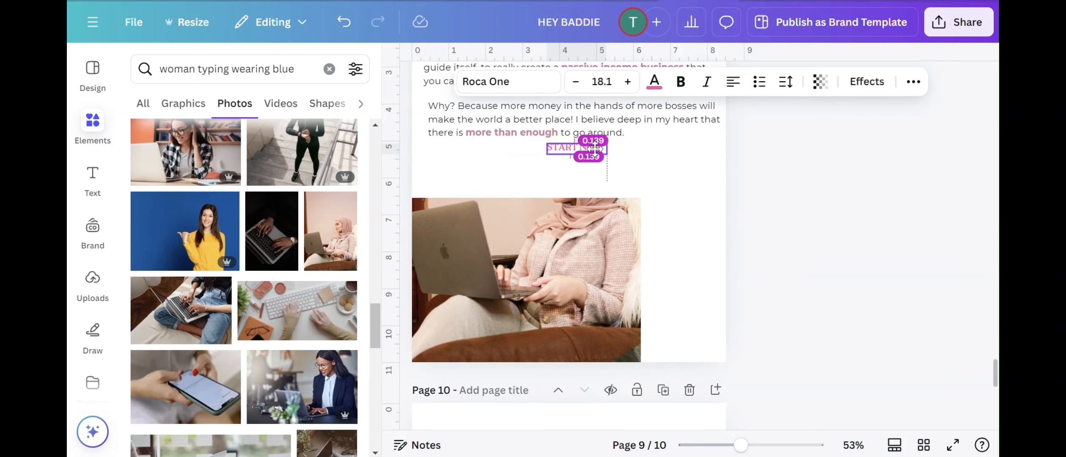
{"action": "left_click", "coordinate": [628, 234]}
{"action": "left_click_drag", "start_coordinate": [640, 199], "coordinate": [715, 199]}
{"action": "left_click_drag", "start_coordinate": [696, 267], "coordinate": [734, 274]}
{"action": "left_click", "coordinate": [761, 295]}
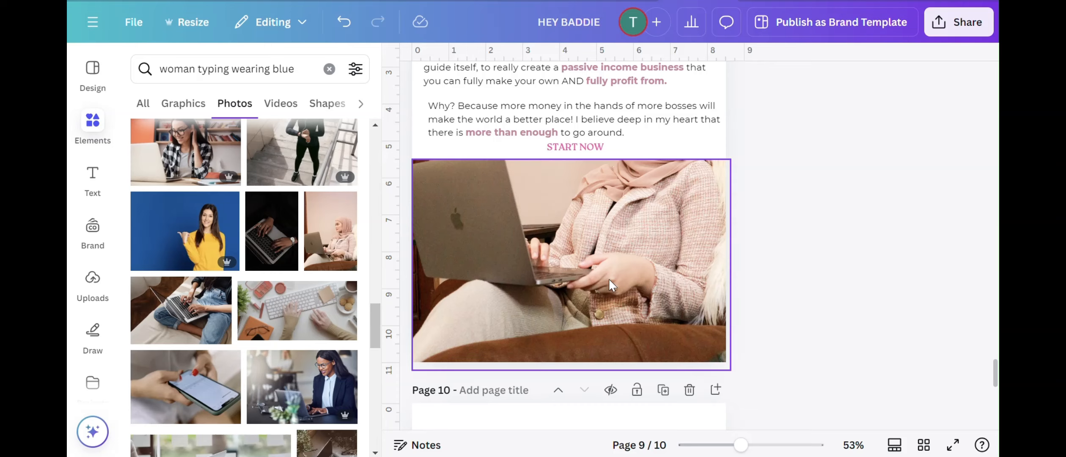
Review the finished page 9, the link and contact text on page 10, and the earlier pages back to the cover
{"action": "scroll", "coordinate": [609, 281], "scroll_direction": "up", "scroll_amount": 3}
{"action": "scroll", "coordinate": [483, 318], "scroll_direction": "down", "scroll_amount": 3}
{"action": "scroll", "coordinate": [846, 224], "scroll_direction": "up", "scroll_amount": 5}
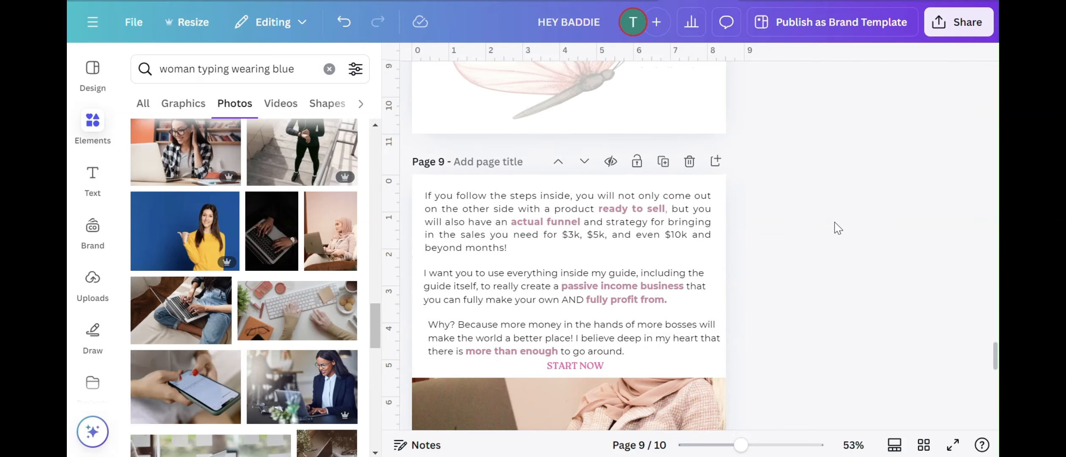
{"action": "scroll", "coordinate": [833, 226], "scroll_direction": "down", "scroll_amount": 10}
{"action": "scroll", "coordinate": [826, 226], "scroll_direction": "down", "scroll_amount": 3}
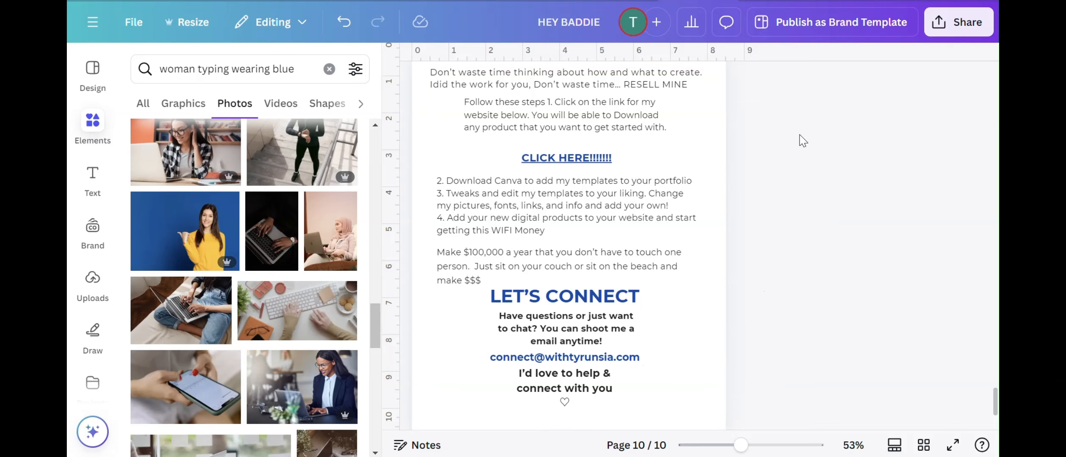
{"action": "scroll", "coordinate": [541, 199], "scroll_direction": "up", "scroll_amount": 20}
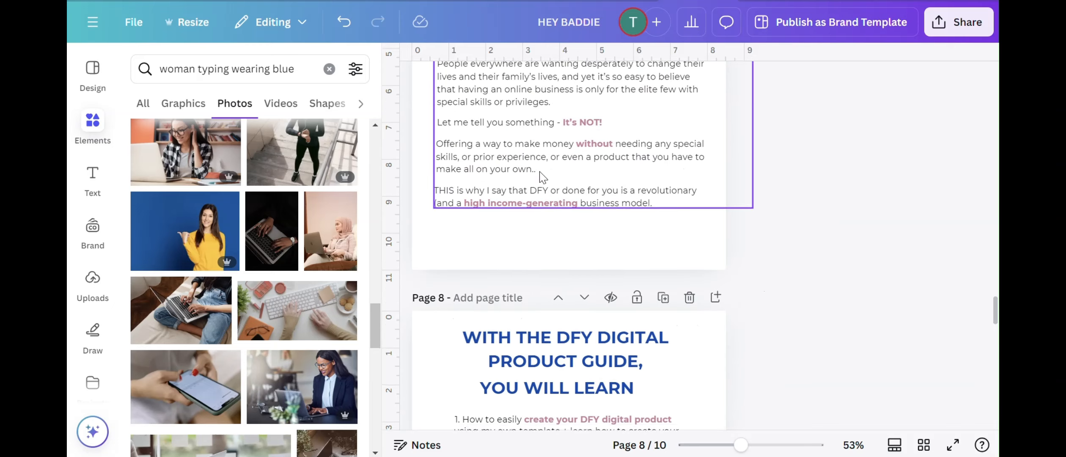
{"action": "scroll", "coordinate": [539, 165], "scroll_direction": "up", "scroll_amount": 20}
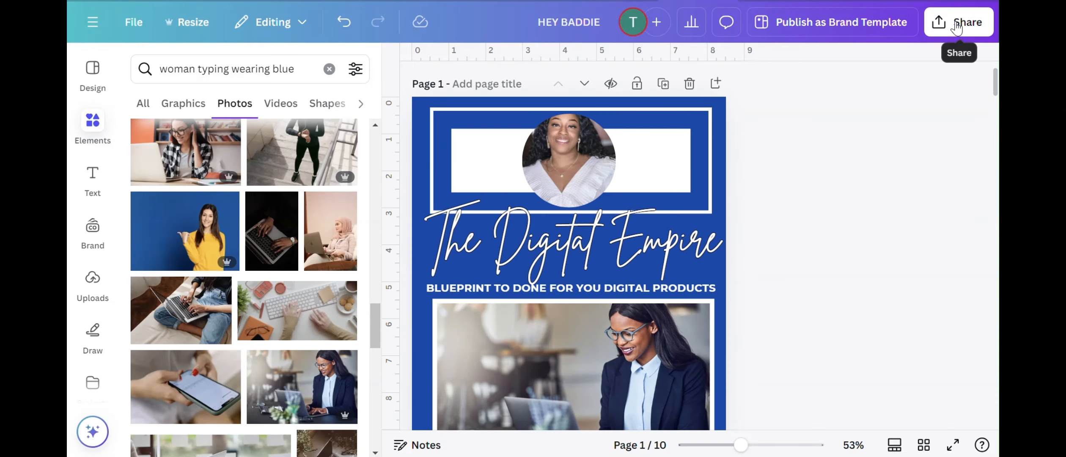
Set the design's collaboration link to "Anyone with the link" and copy it
{"action": "left_click", "coordinate": [957, 26]}
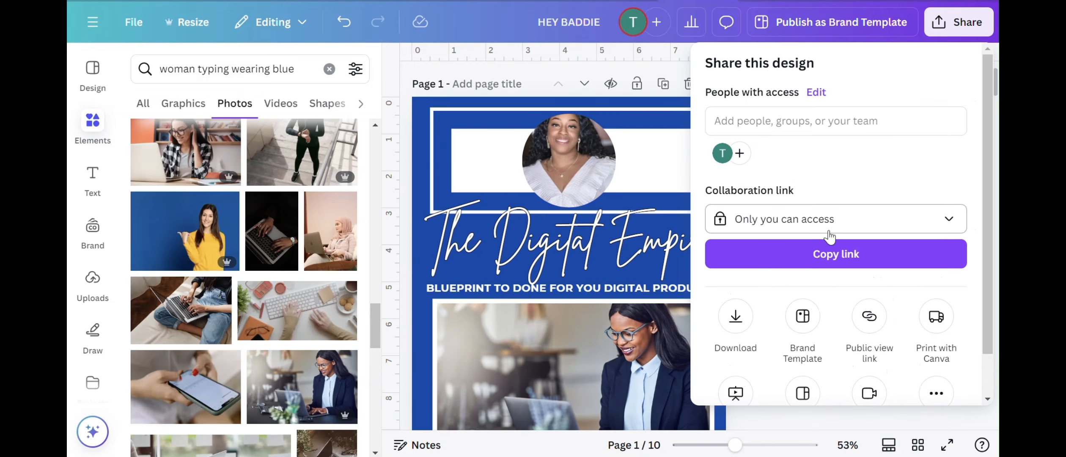
{"action": "scroll", "coordinate": [827, 262], "scroll_direction": "down", "scroll_amount": 1}
{"action": "left_click", "coordinate": [823, 172]}
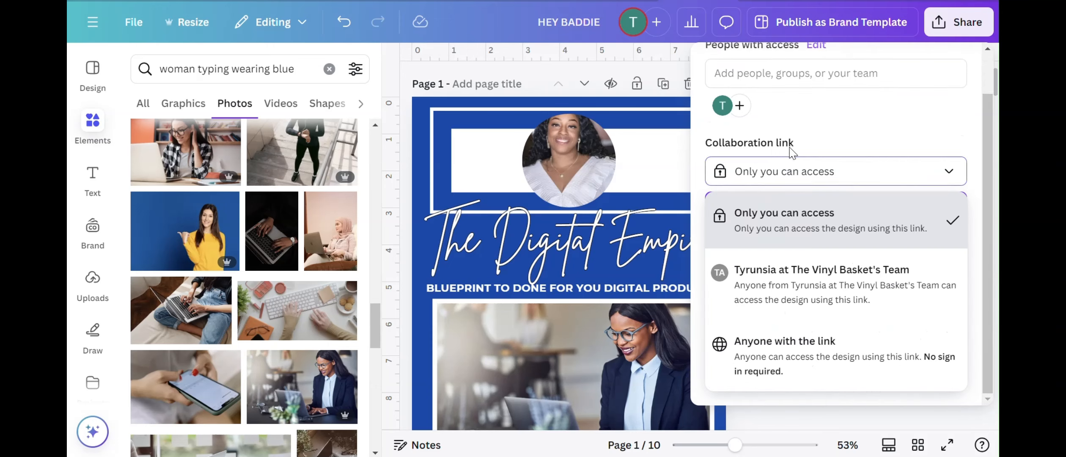
{"action": "left_click", "coordinate": [780, 341]}
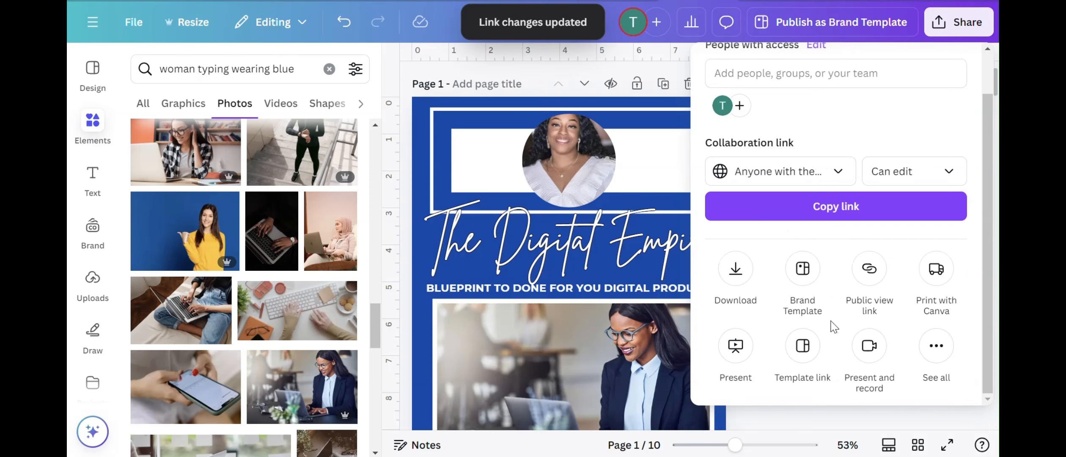
{"action": "left_click", "coordinate": [849, 216]}
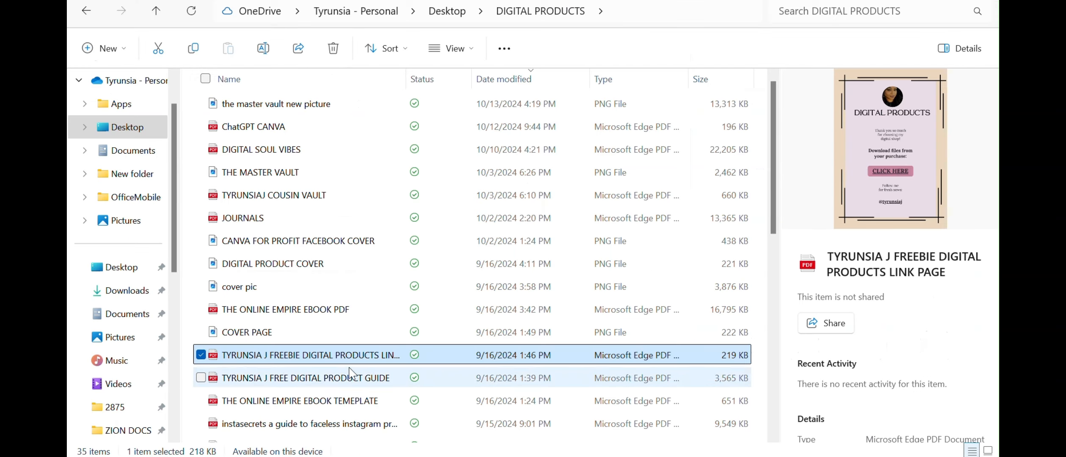
Open the freebie digital products link page PDF from the DIGITAL PRODUCTS folder and examine its download link and thank-you text
{"action": "double_click", "coordinate": [354, 353]}
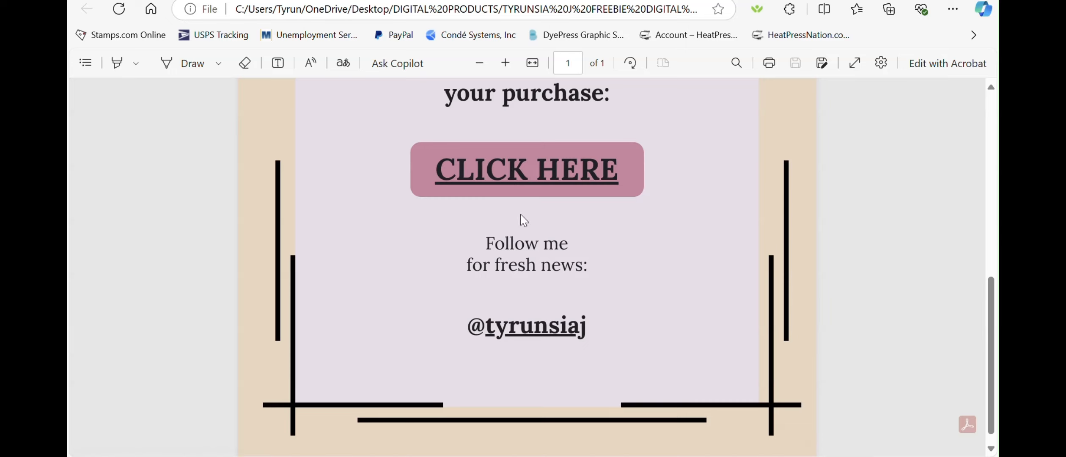
{"action": "scroll", "coordinate": [524, 204], "scroll_direction": "up", "scroll_amount": 10}
{"action": "scroll", "coordinate": [525, 202], "scroll_direction": "down", "scroll_amount": 10}
{"action": "scroll", "coordinate": [525, 202], "scroll_direction": "down", "scroll_amount": 1}
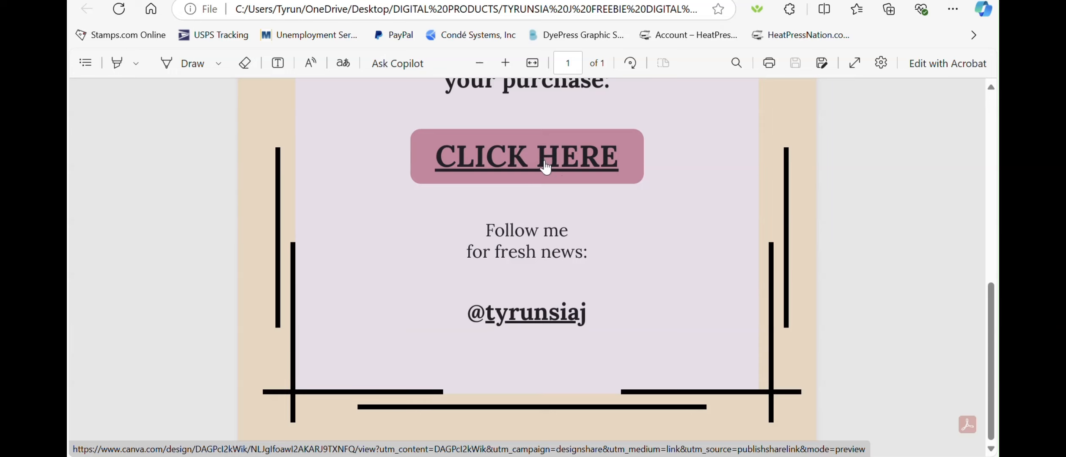
{"action": "scroll", "coordinate": [537, 174], "scroll_direction": "up", "scroll_amount": 2}
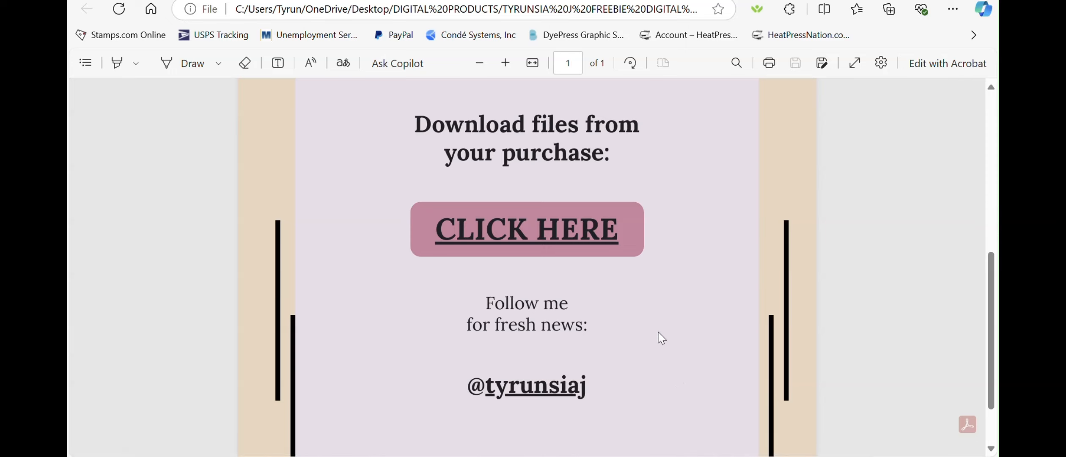
{"action": "scroll", "coordinate": [693, 266], "scroll_direction": "up", "scroll_amount": 5}
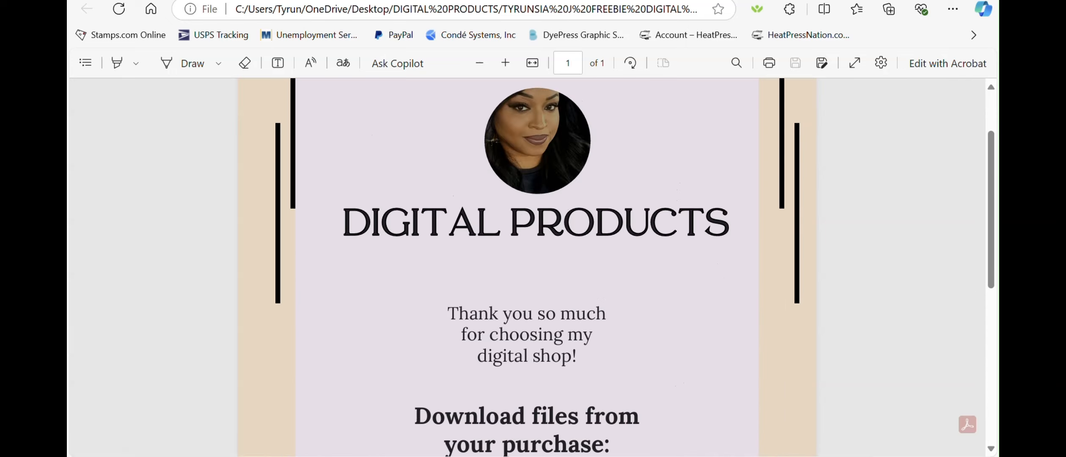
Switch to the Stan storefront in the browser, look over its products, and open My Store in the store admin
{"action": "left_click", "coordinate": [558, 444]}
{"action": "scroll", "coordinate": [571, 295], "scroll_direction": "down", "scroll_amount": 3}
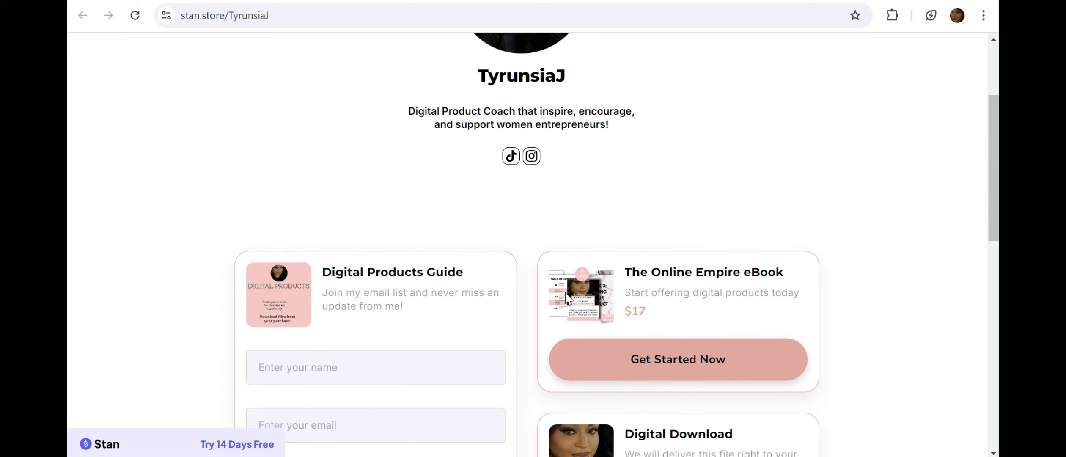
{"action": "scroll", "coordinate": [549, 302], "scroll_direction": "up", "scroll_amount": 3}
{"action": "left_click", "coordinate": [186, 0]}
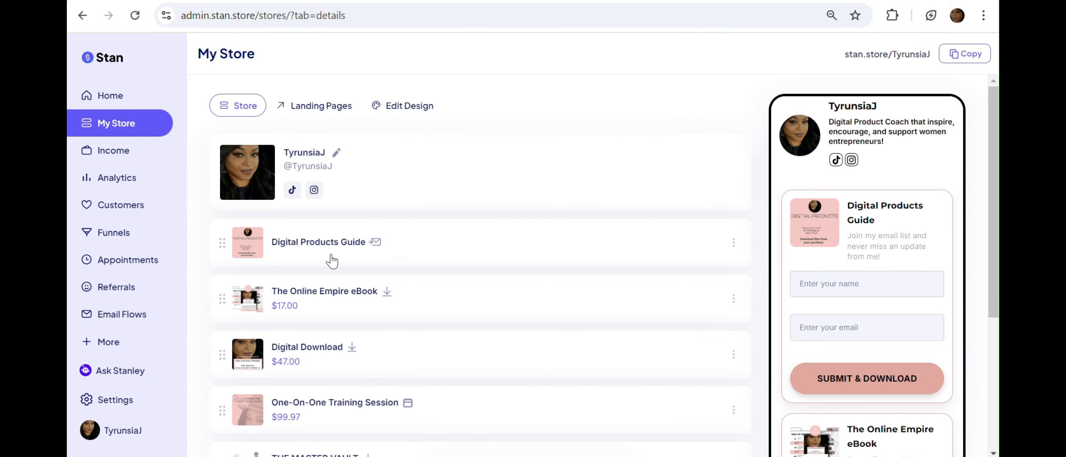
{"action": "left_click", "coordinate": [115, 129]}
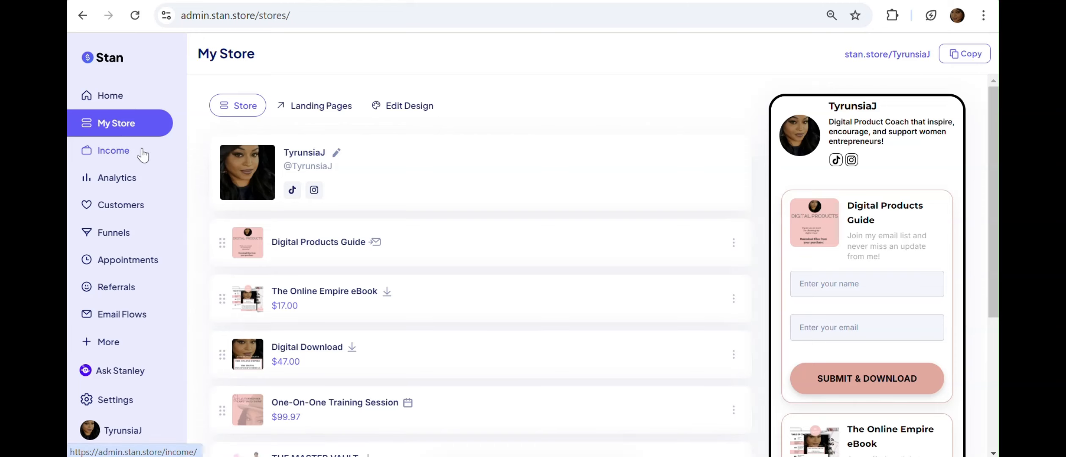
Open the Digital Products Guide for editing and show its product attachment settings
{"action": "scroll", "coordinate": [325, 169], "scroll_direction": "down", "scroll_amount": 2}
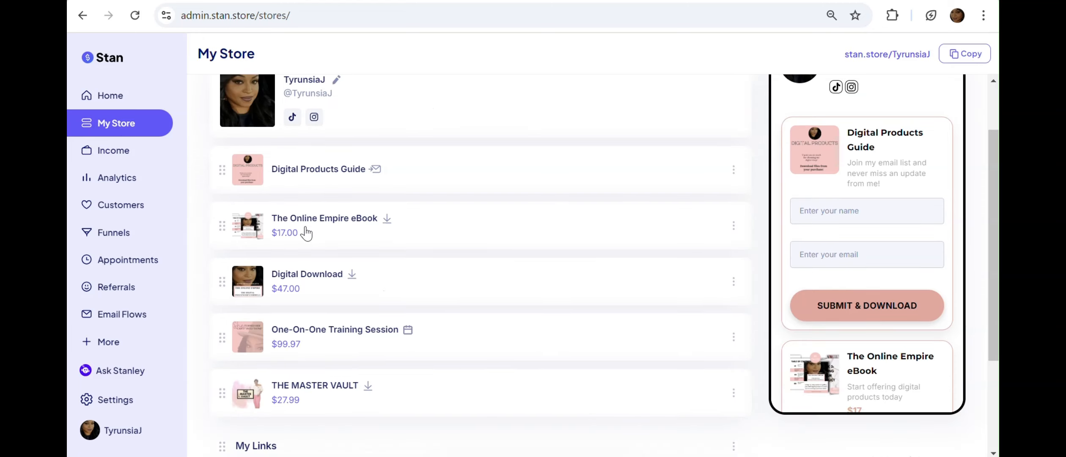
{"action": "left_click", "coordinate": [328, 173]}
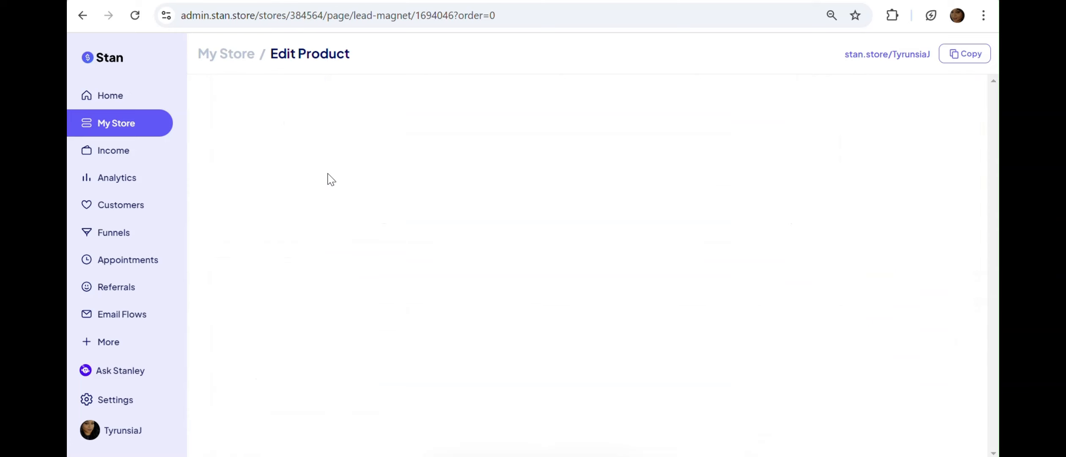
{"action": "scroll", "coordinate": [396, 184], "scroll_direction": "down", "scroll_amount": 3}
{"action": "scroll", "coordinate": [372, 185], "scroll_direction": "up", "scroll_amount": 3}
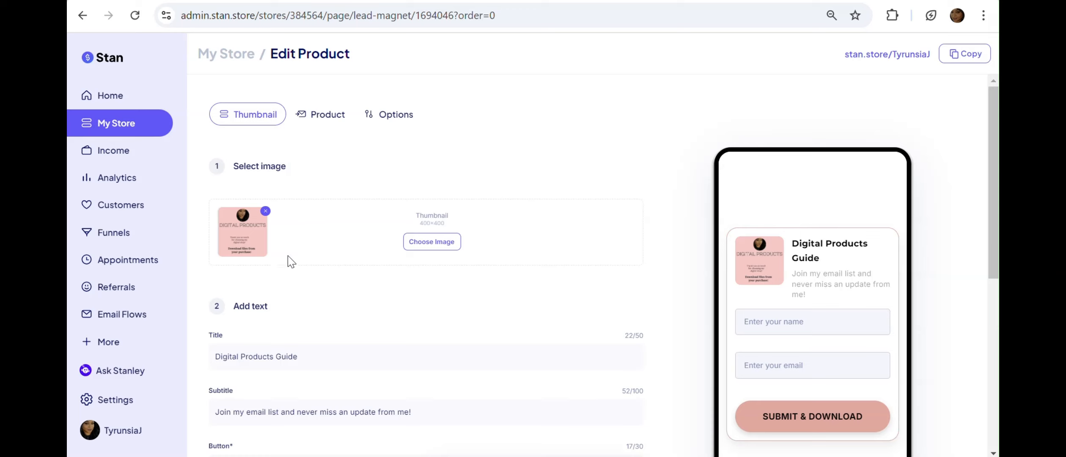
{"action": "left_click", "coordinate": [330, 120]}
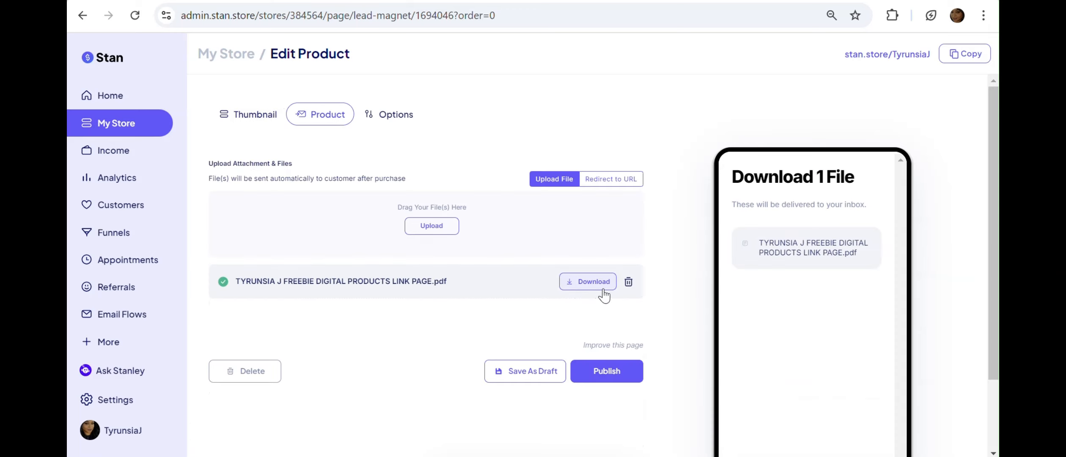
Upload the freebie digital products link page PDF as a second attachment, then delete the duplicate file
{"action": "left_click", "coordinate": [456, 229]}
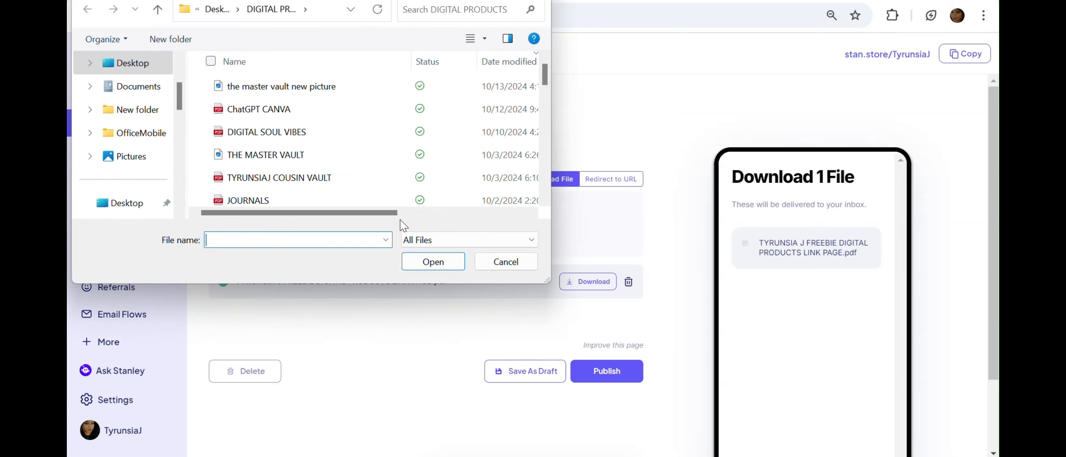
{"action": "scroll", "coordinate": [259, 155], "scroll_direction": "down", "scroll_amount": 5}
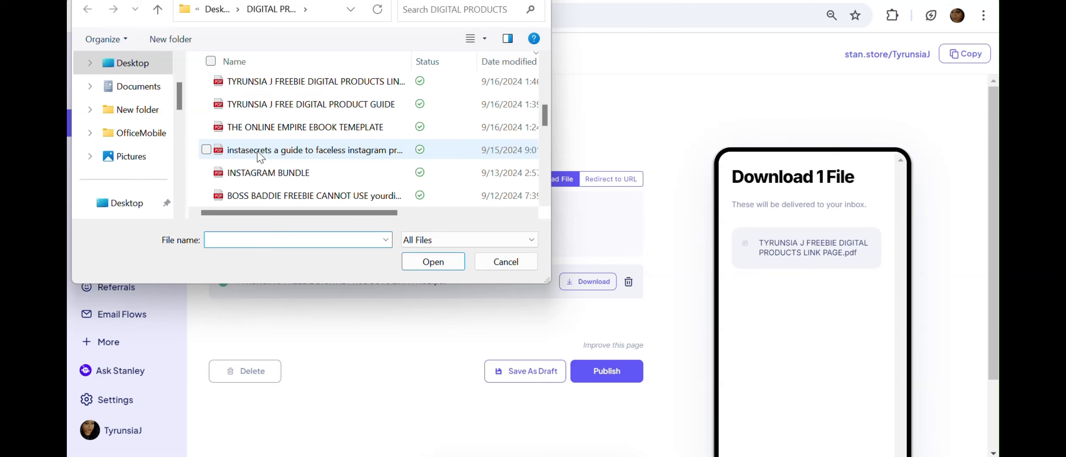
{"action": "left_click", "coordinate": [286, 83]}
{"action": "left_click", "coordinate": [433, 262]}
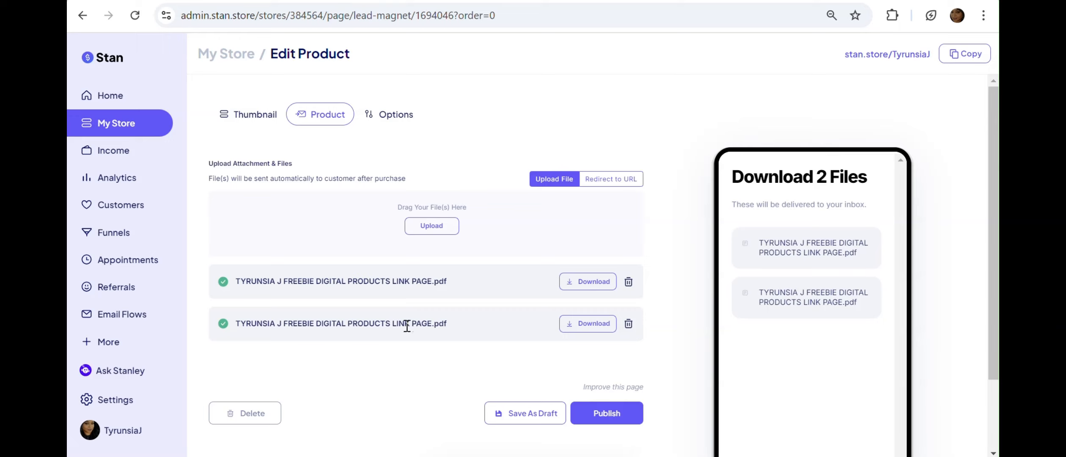
{"action": "left_click", "coordinate": [629, 325]}
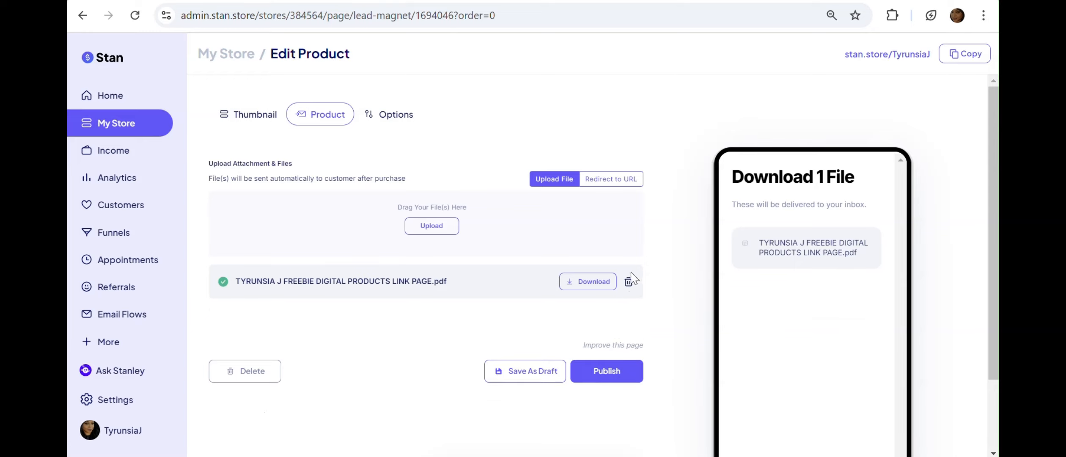